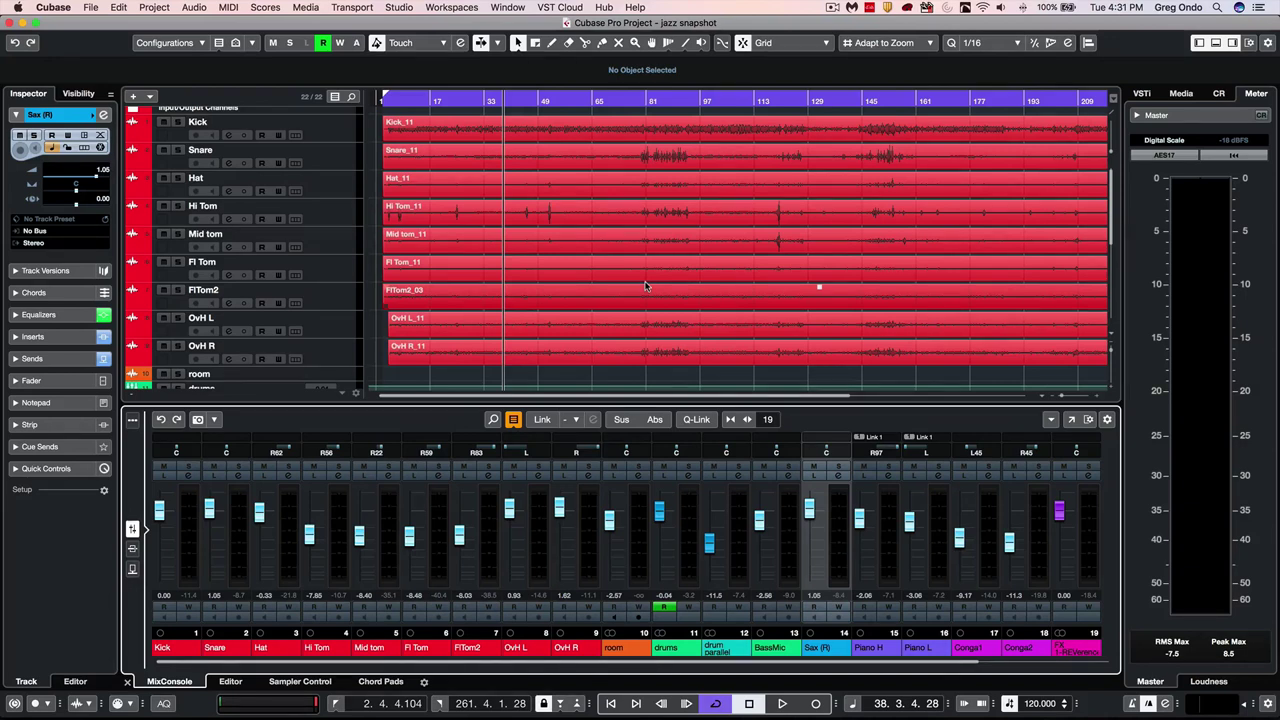
# Step: Review the Project Setup recording bit depth options, leaving it at 32 bit
pyautogui.hotkey('shift', 's')
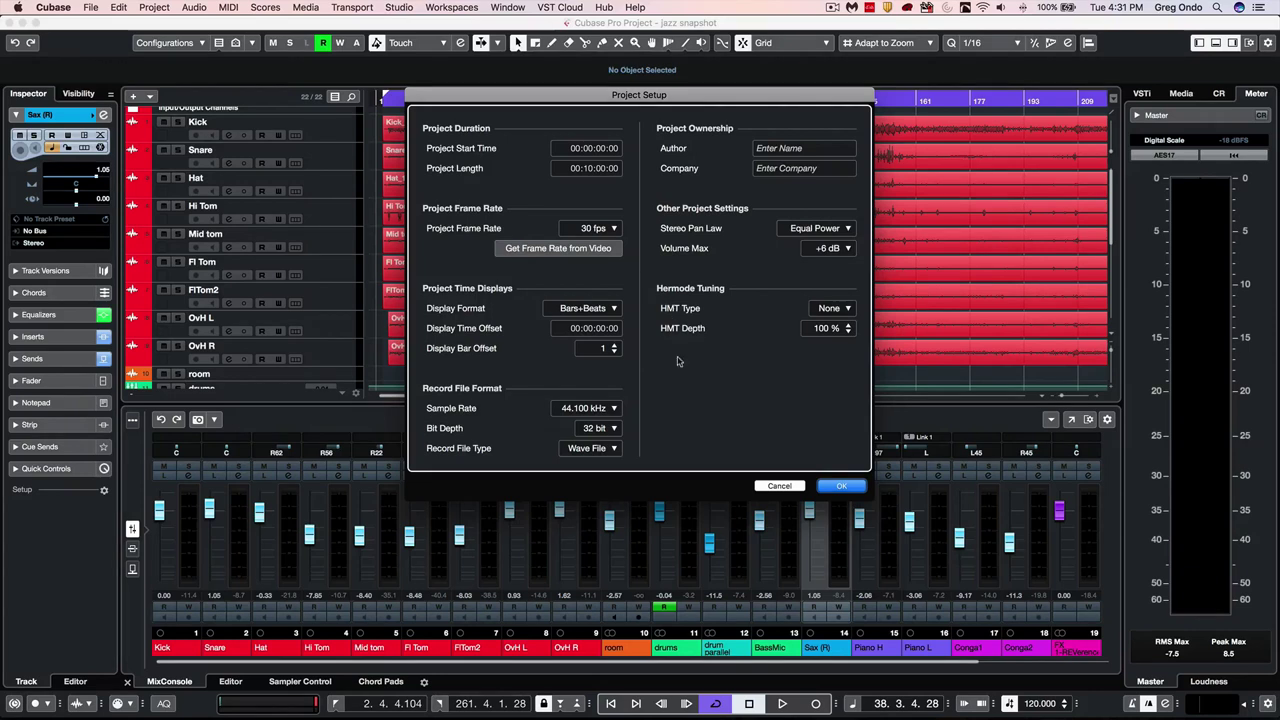
pyautogui.click(595, 428)
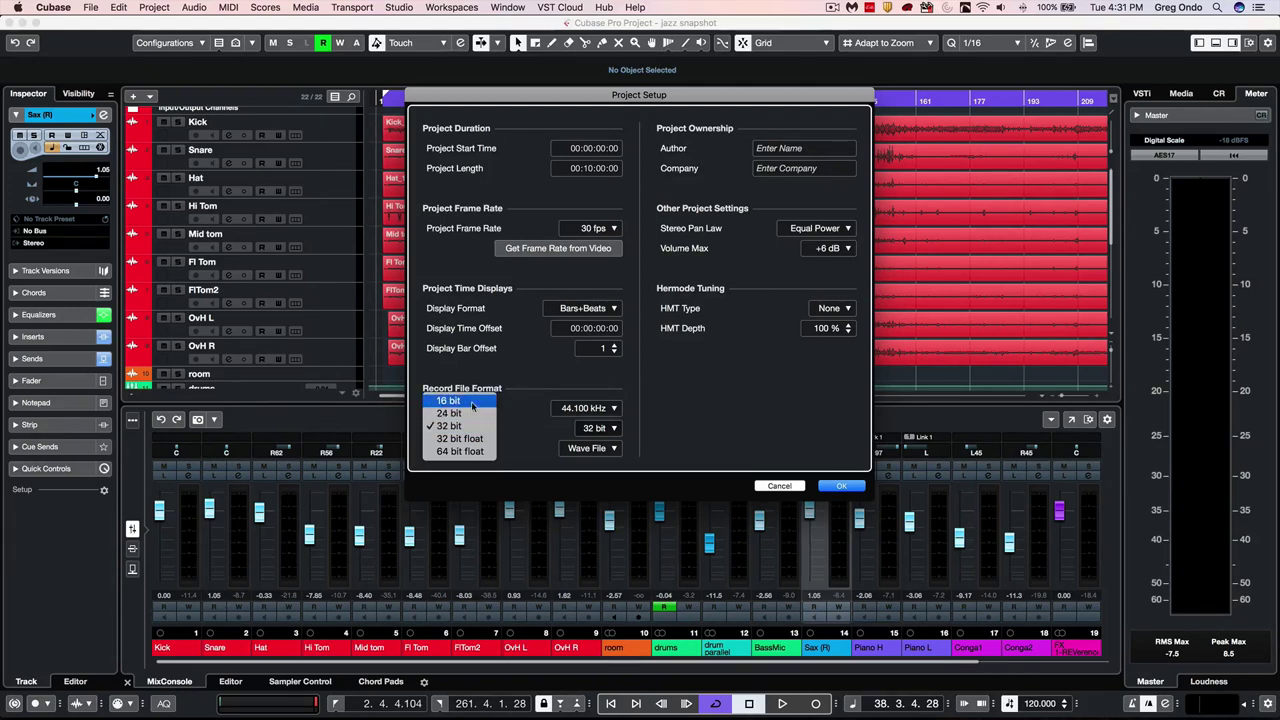
pyautogui.click(533, 420)
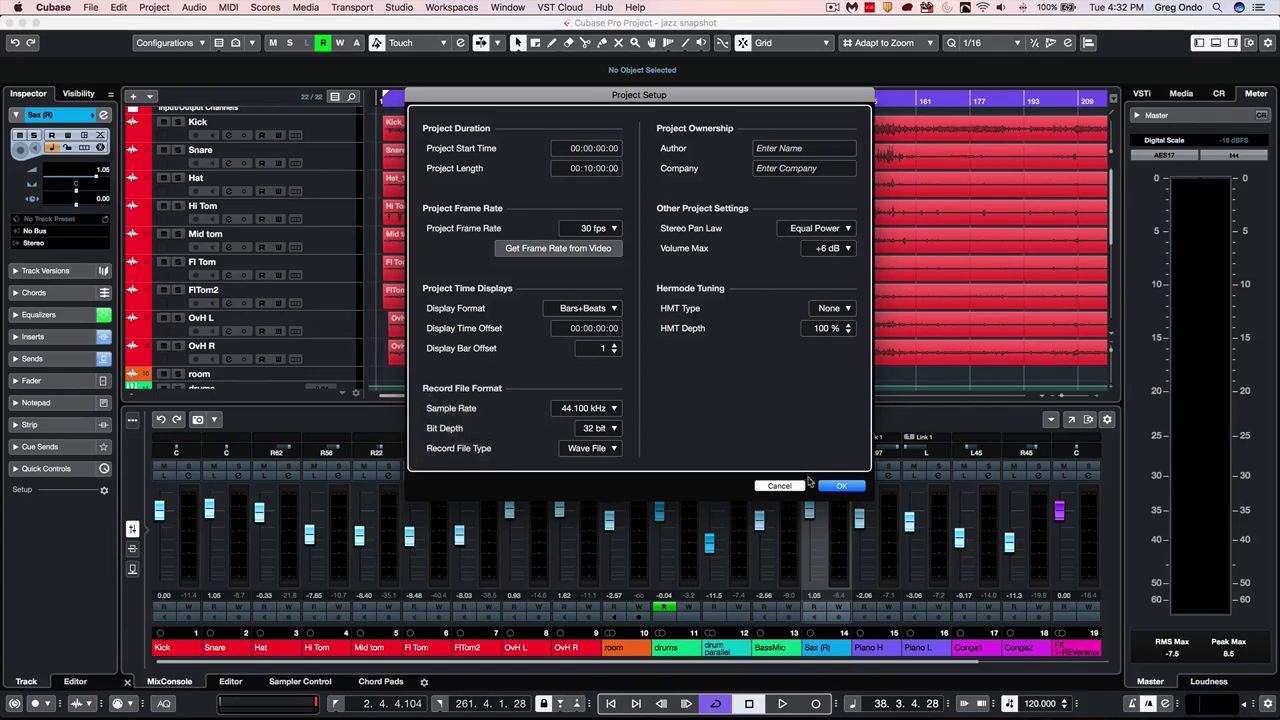
pyautogui.click(790, 485)
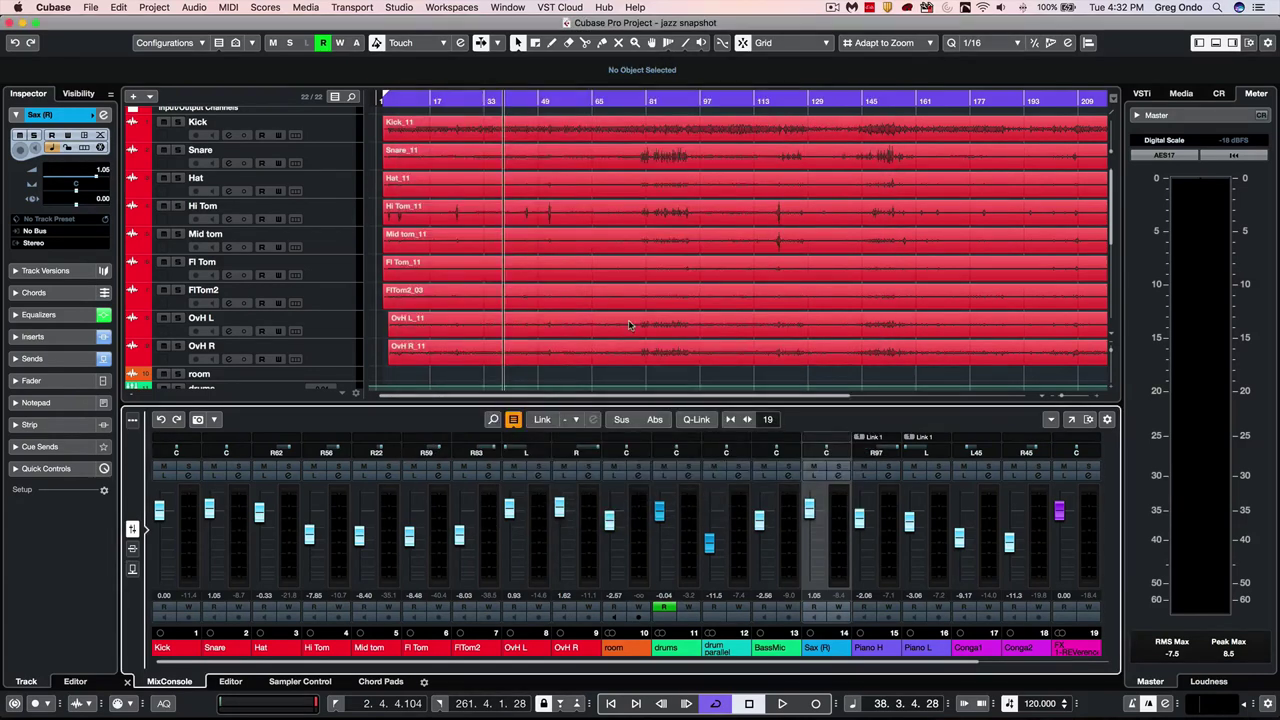
# Step: Select the room track, open its channel settings and review the compressor types
pyautogui.click(337, 376)
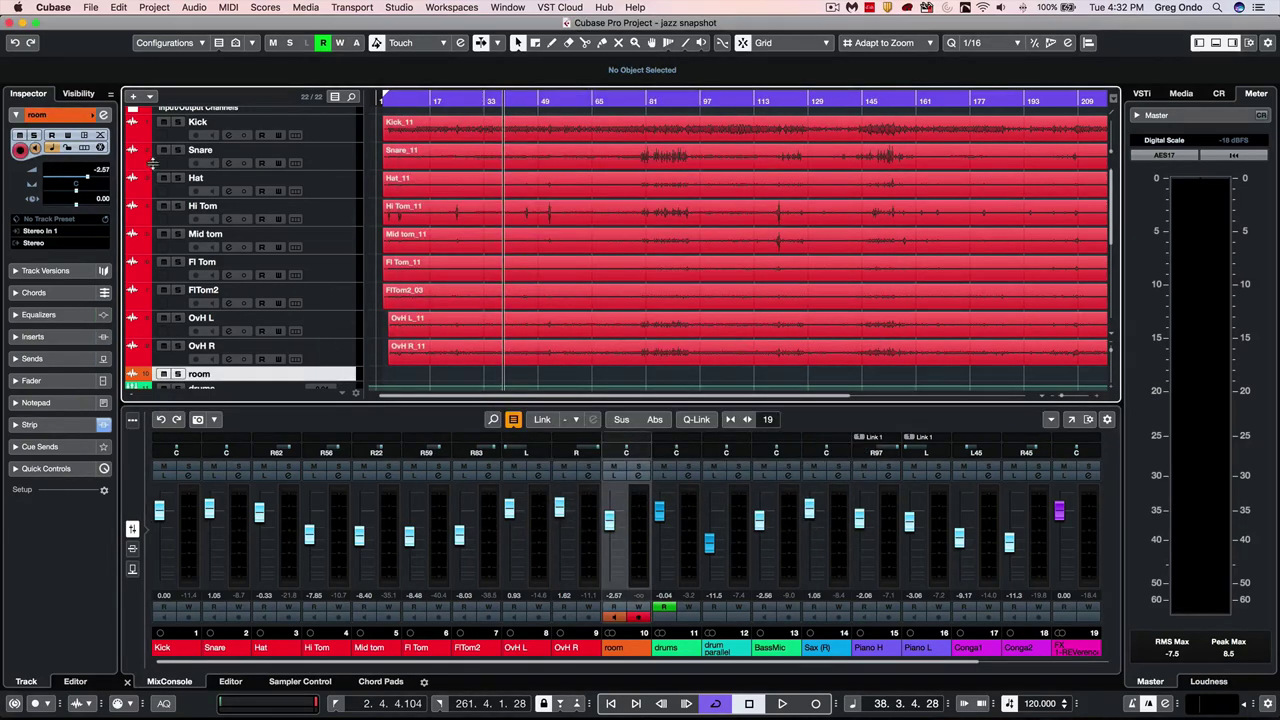
pyautogui.click(103, 116)
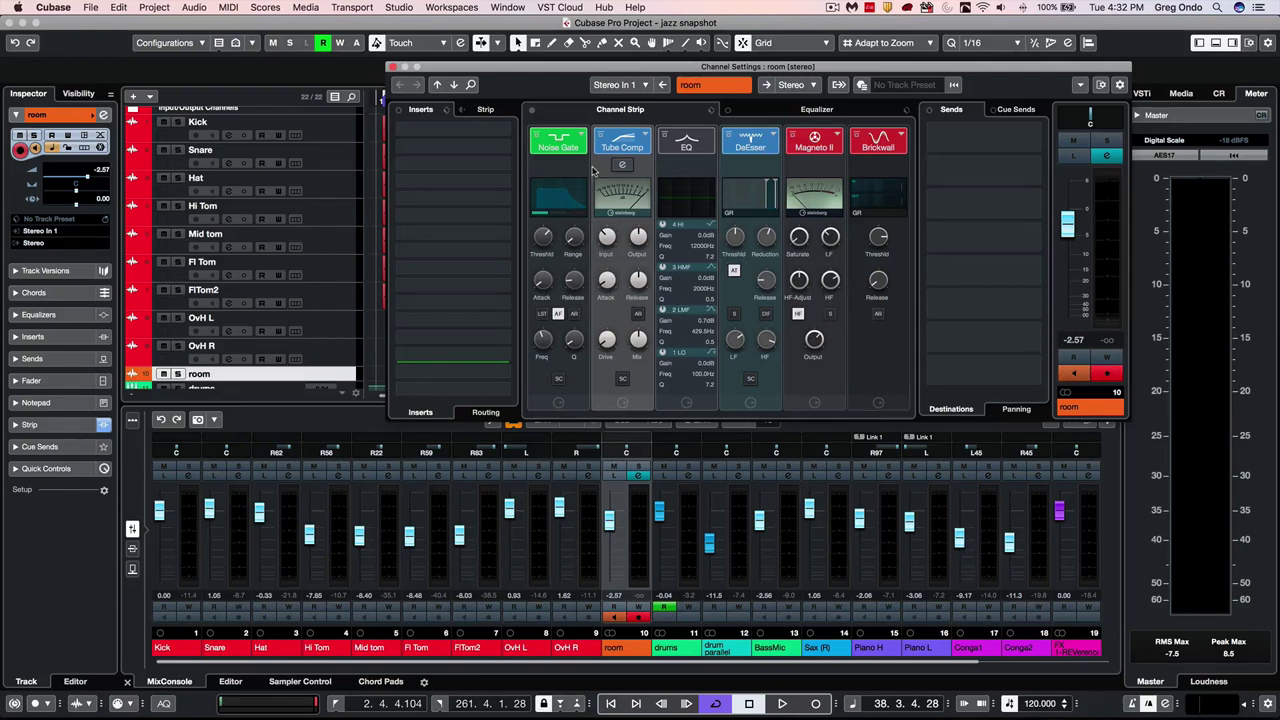
pyautogui.click(643, 135)
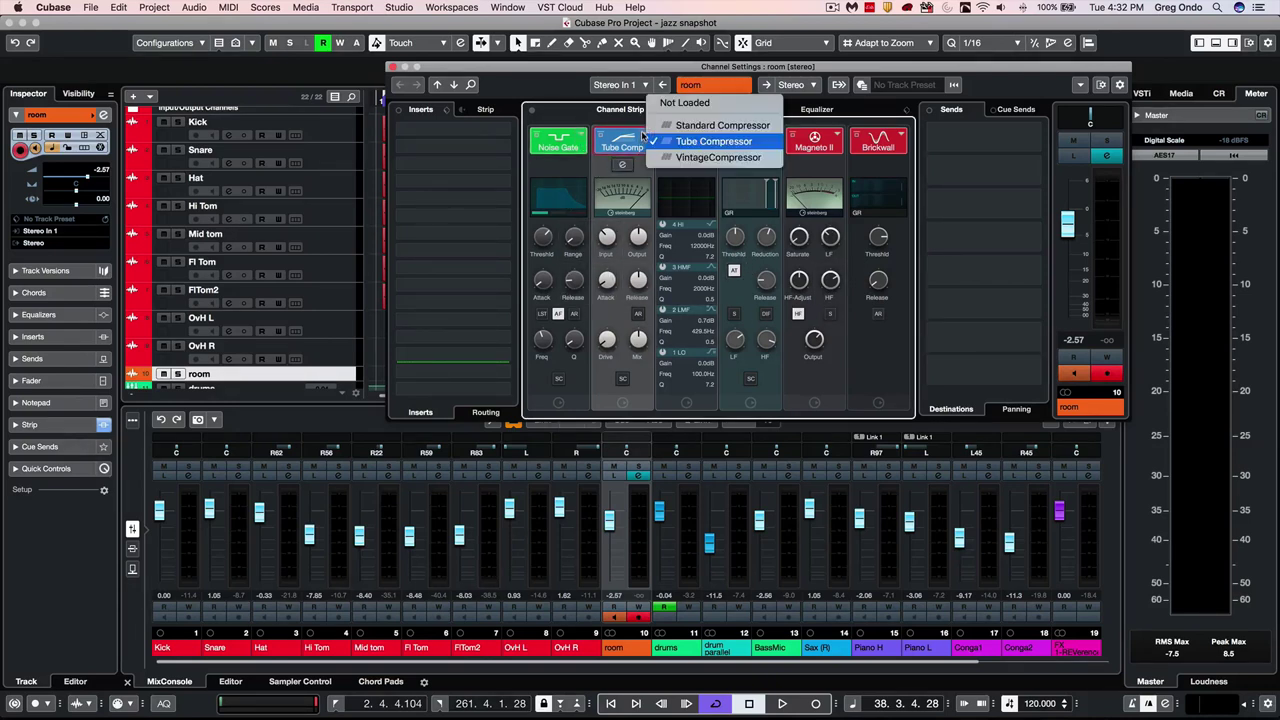
pyautogui.click(877, 399)
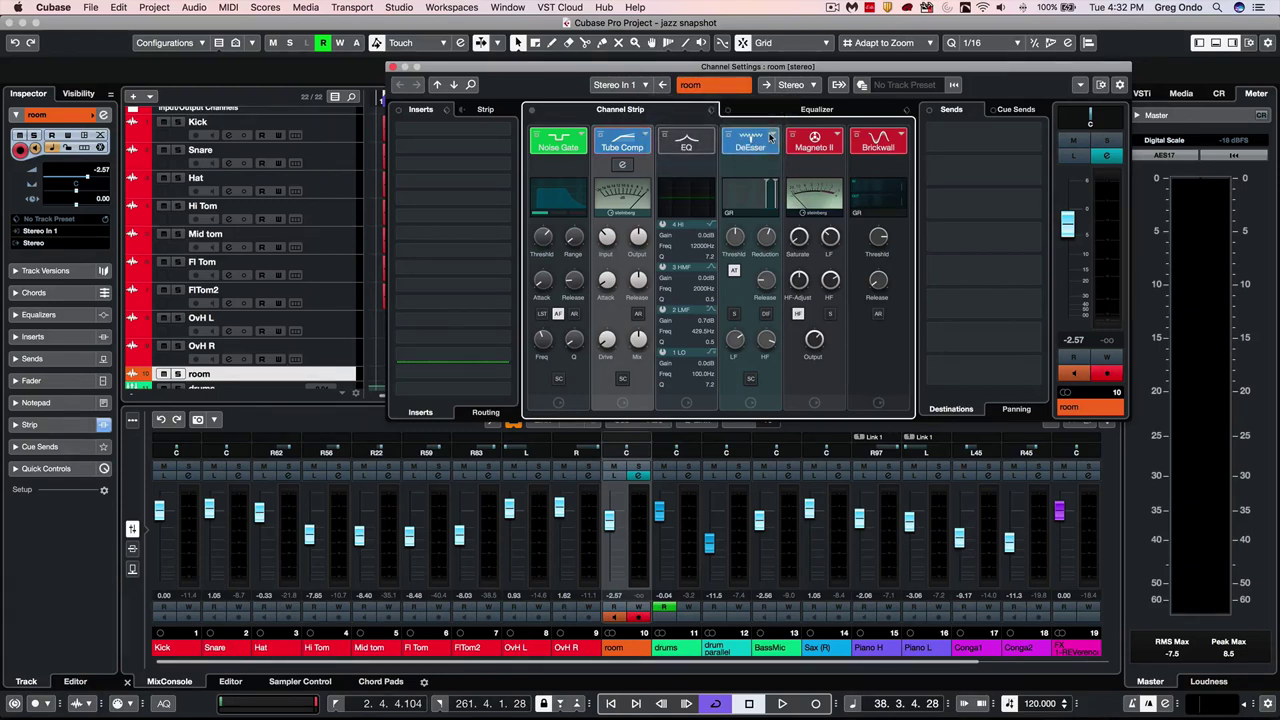
# Step: Browse the DeEsser, saturation and limiter module alternatives without changing them
pyautogui.click(771, 137)
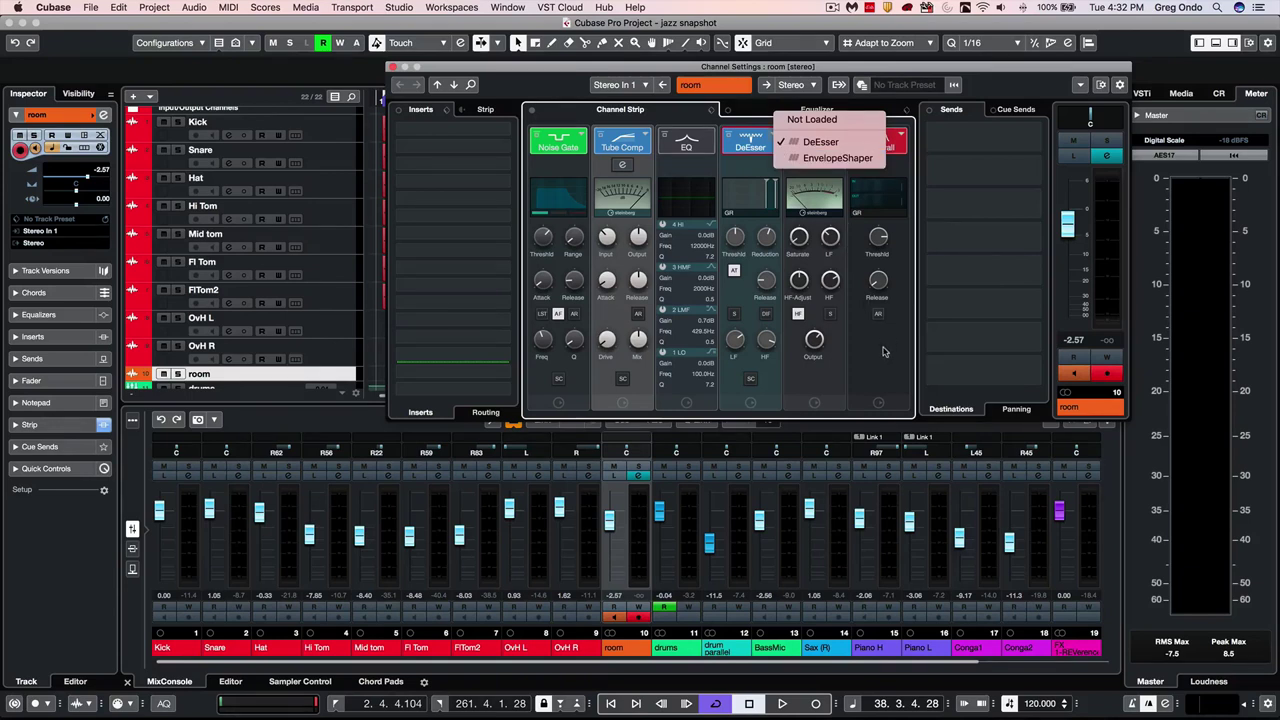
pyautogui.click(884, 351)
pyautogui.click(840, 138)
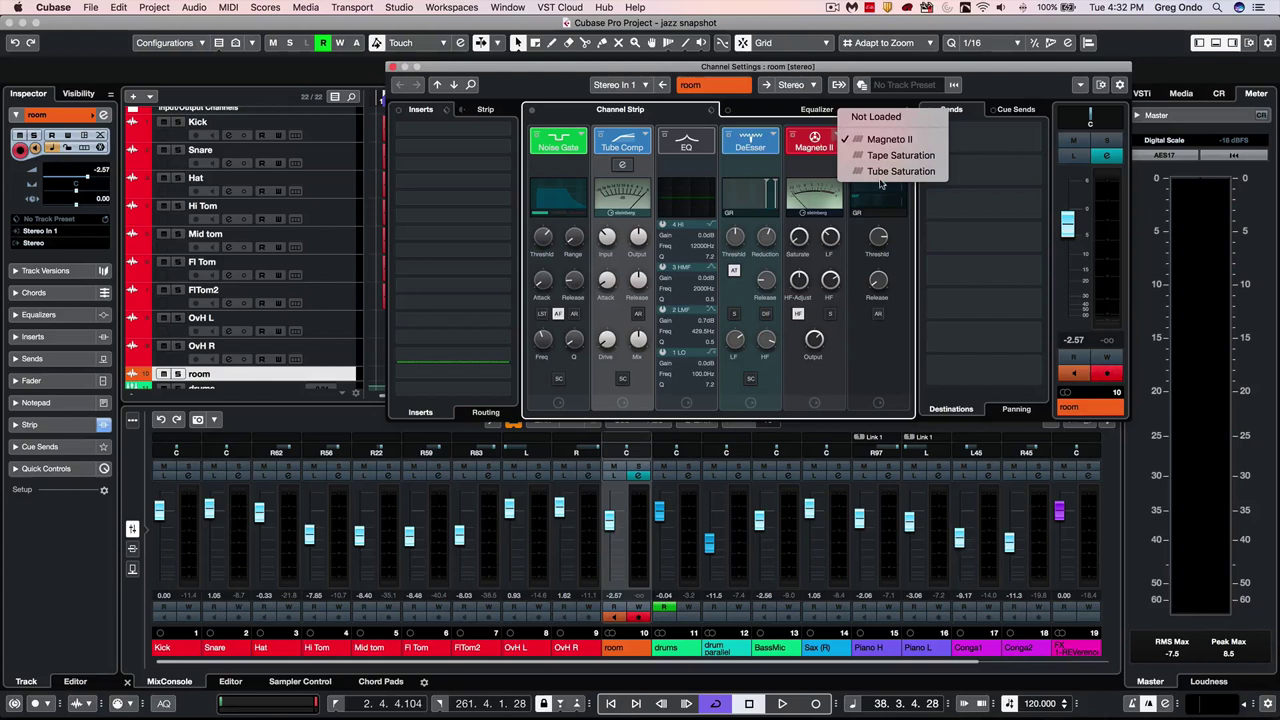
pyautogui.click(876, 345)
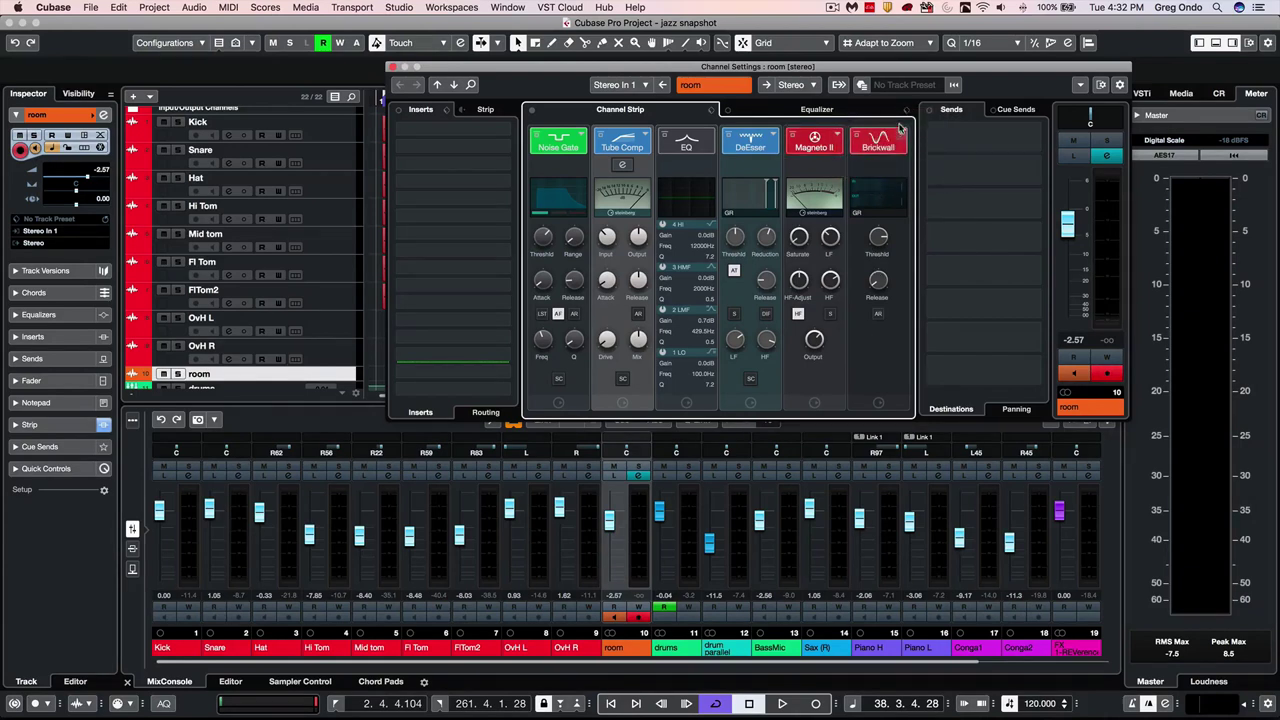
pyautogui.click(900, 138)
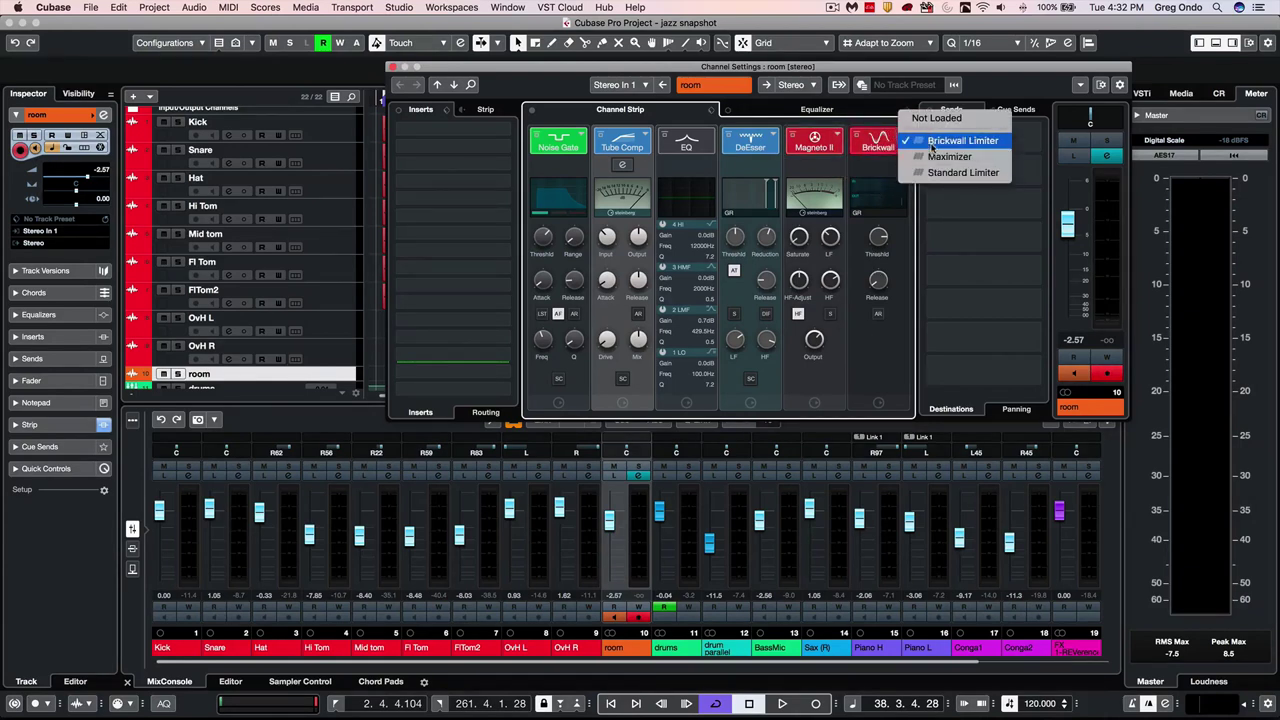
pyautogui.click(865, 368)
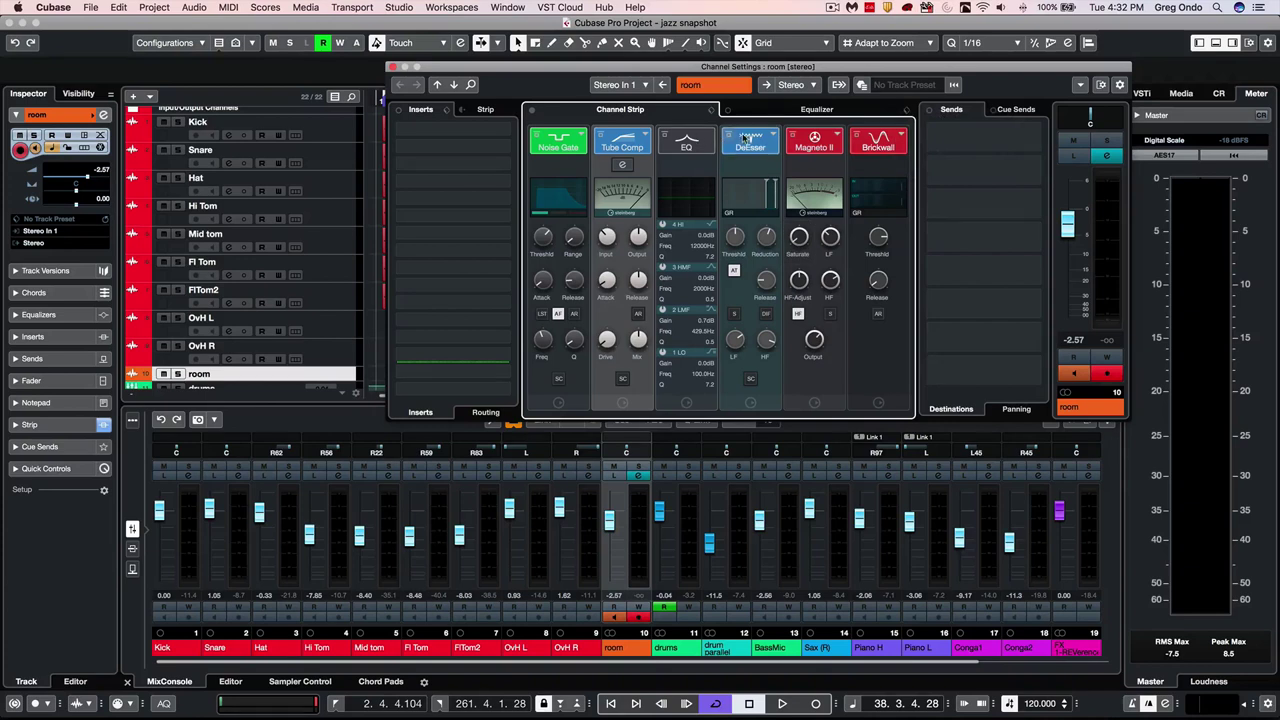
# Step: Move the DeEsser module ahead of the EQ and inspect the tube compressor's editor
pyautogui.moveTo(747, 137)
pyautogui.mouseDown()
pyautogui.moveTo(630, 140)
pyautogui.moveTo(740, 139)
pyautogui.mouseUp()
pyautogui.click(621, 166)
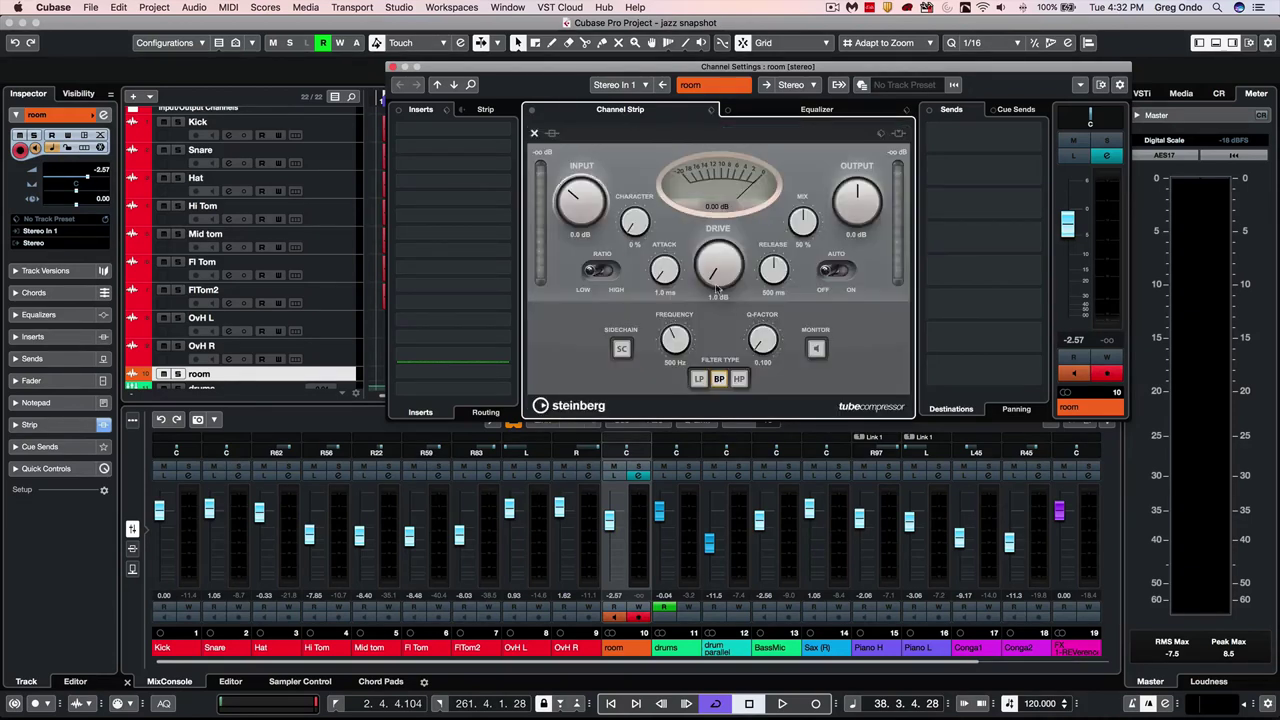
pyautogui.click(533, 134)
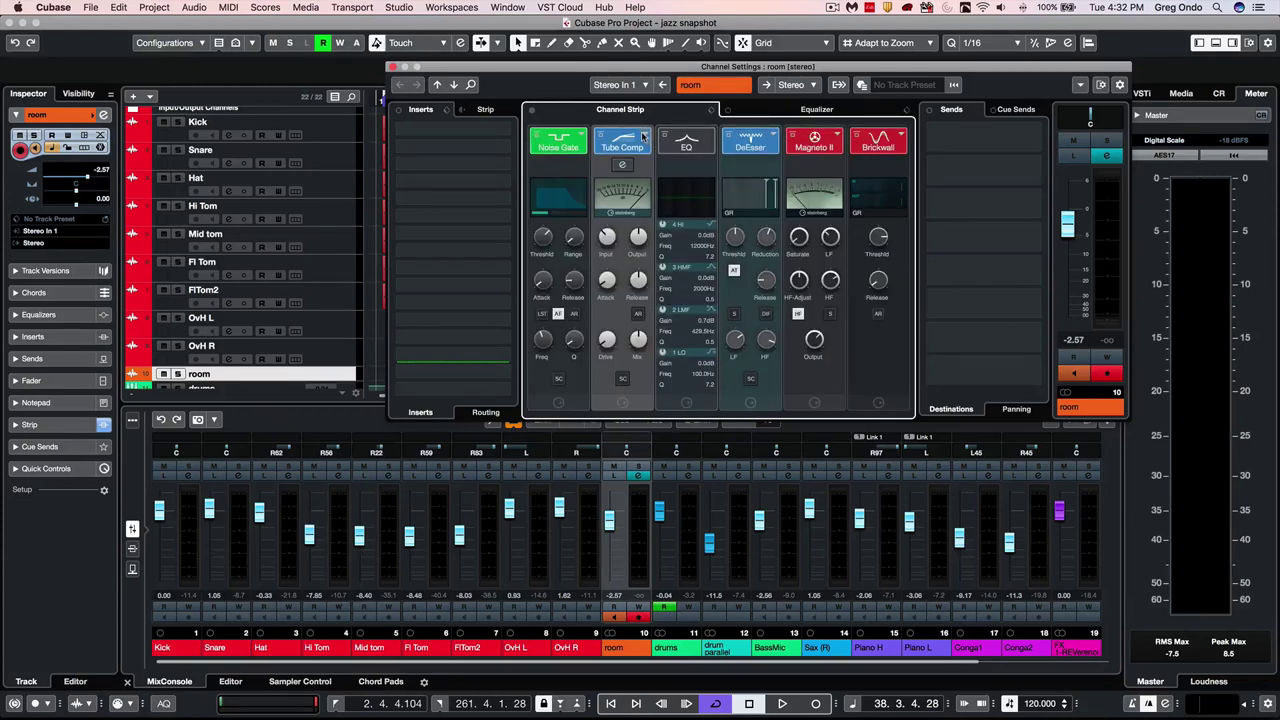
# Step: Replace the tube compressor with the standard Compressor, discarding its settings
pyautogui.click(643, 135)
pyautogui.click(675, 129)
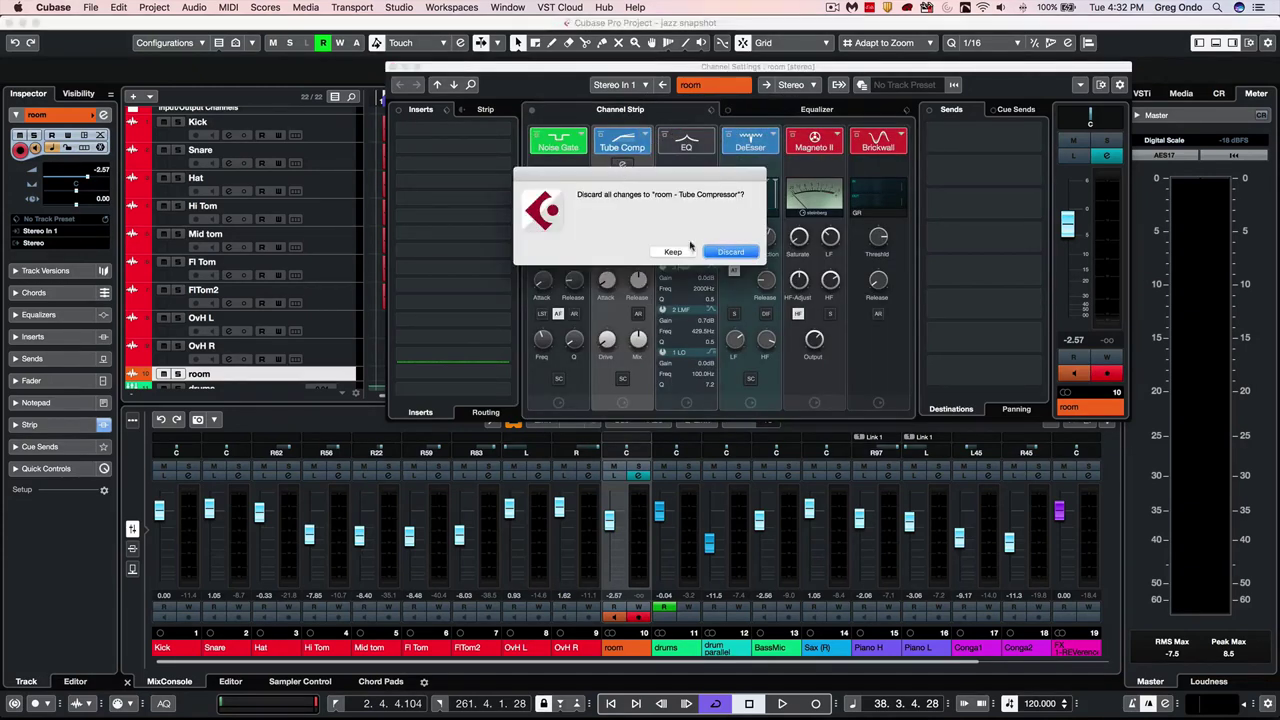
pyautogui.click(728, 251)
pyautogui.click(622, 165)
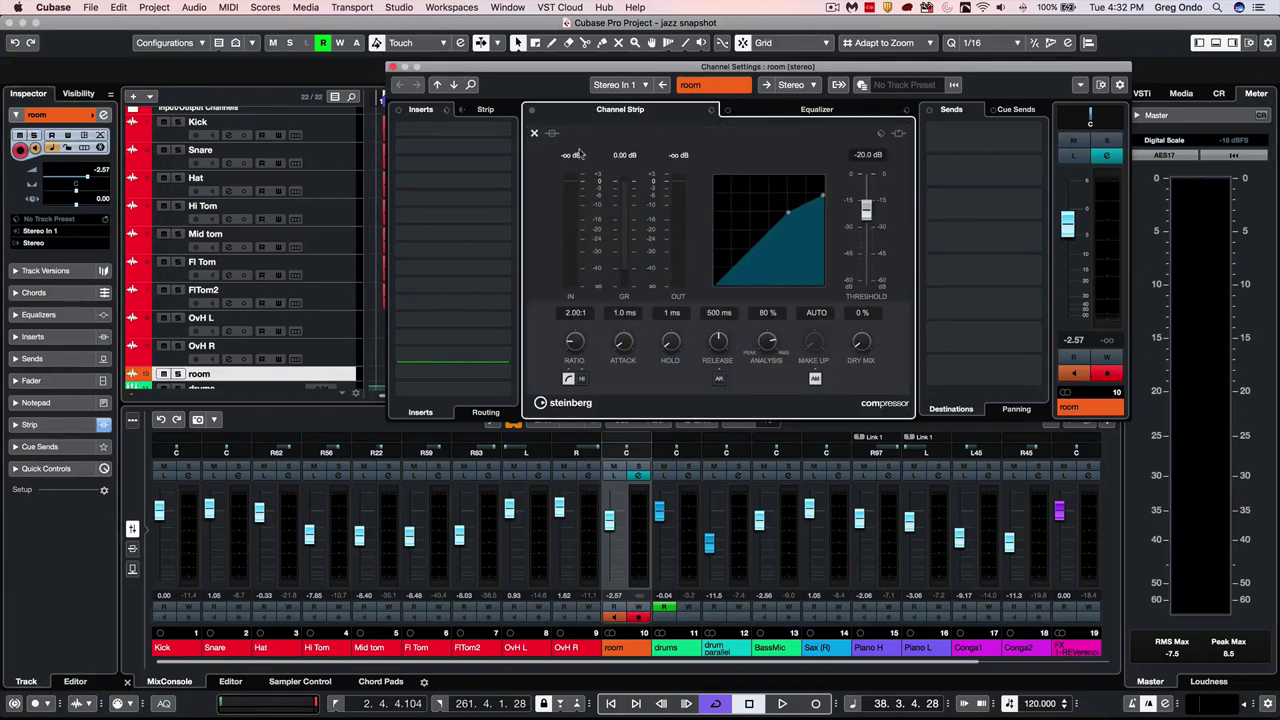
pyautogui.click(533, 134)
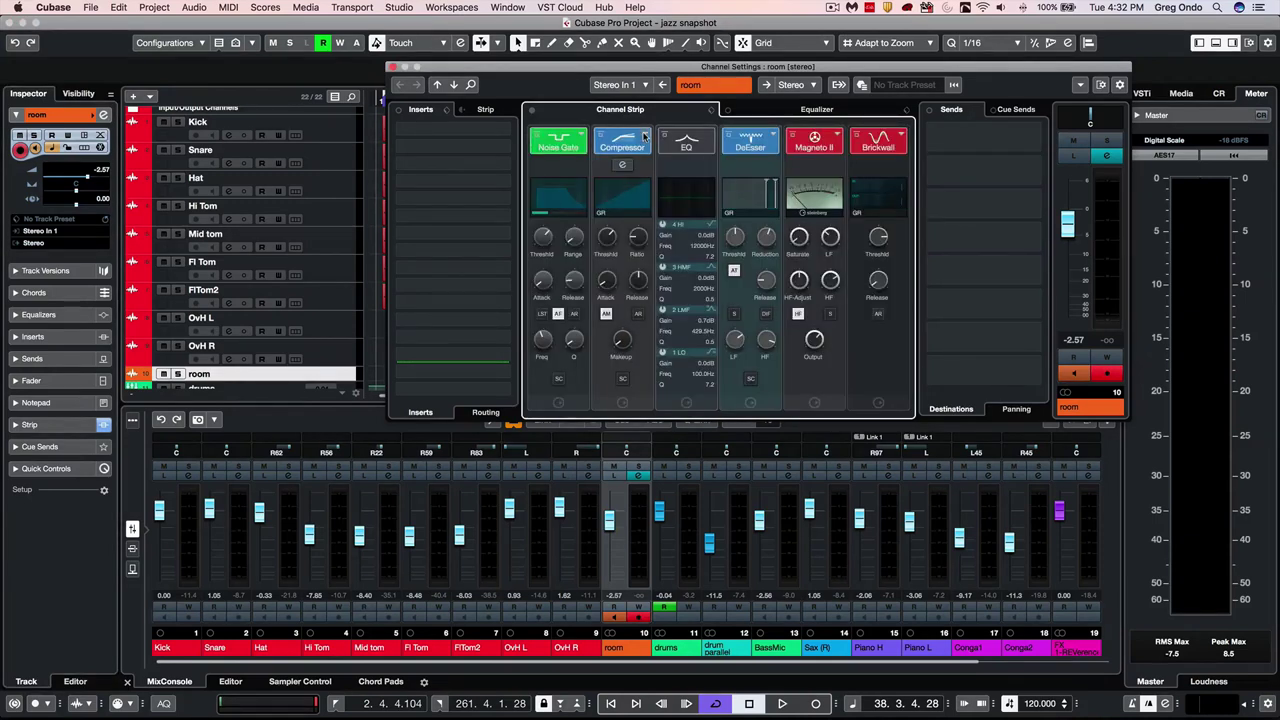
# Step: Switch the compressor module to Vintage Compressor, check its editor, and close channel settings
pyautogui.click(645, 135)
pyautogui.click(700, 175)
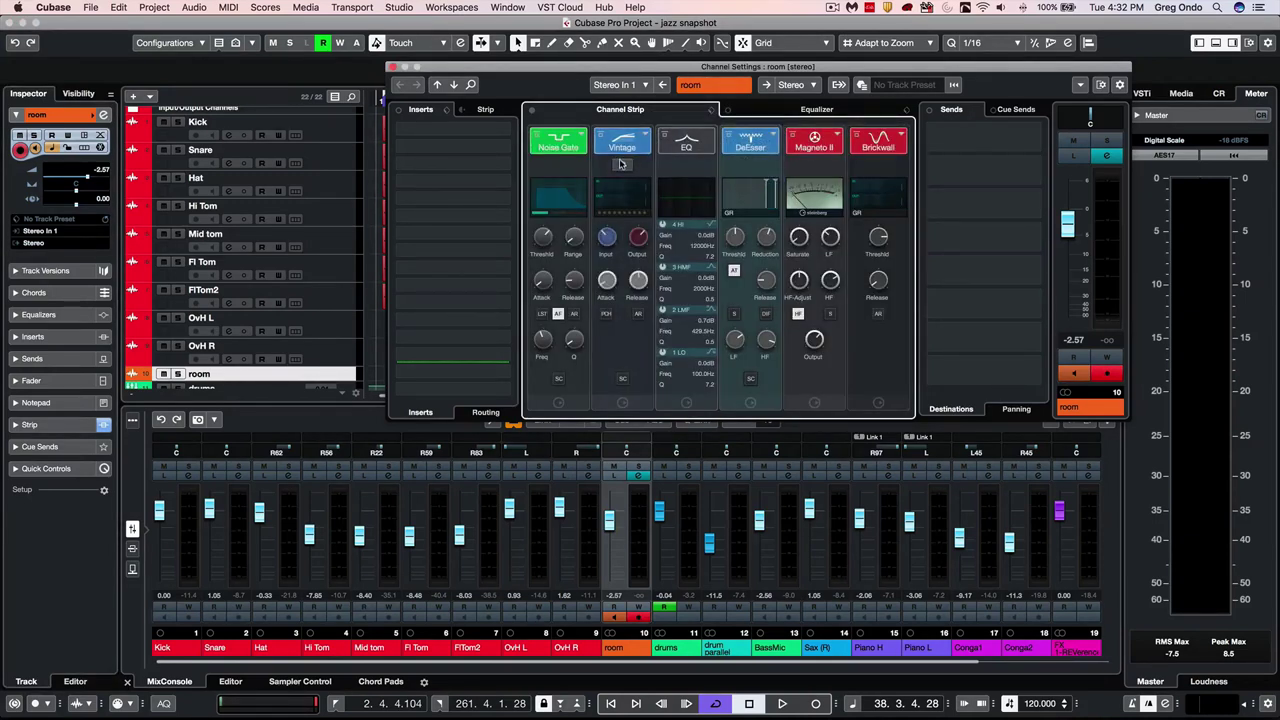
pyautogui.click(622, 165)
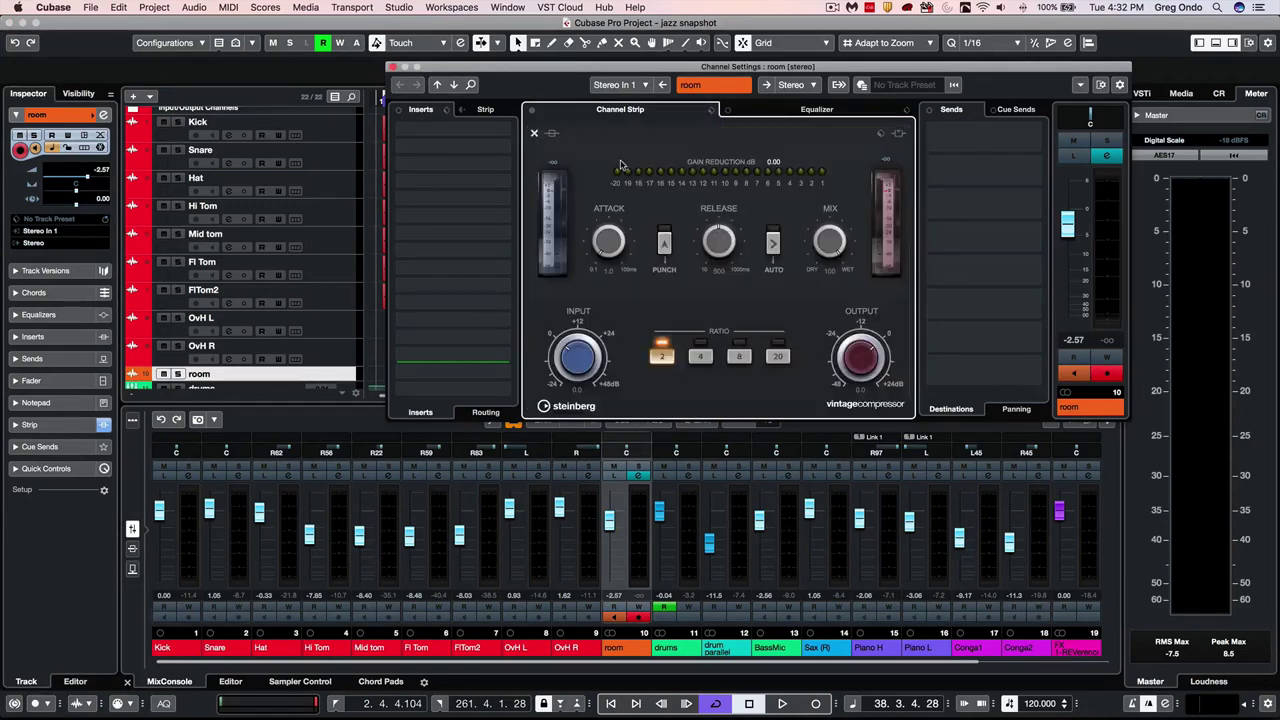
pyautogui.click(533, 133)
pyautogui.click(390, 67)
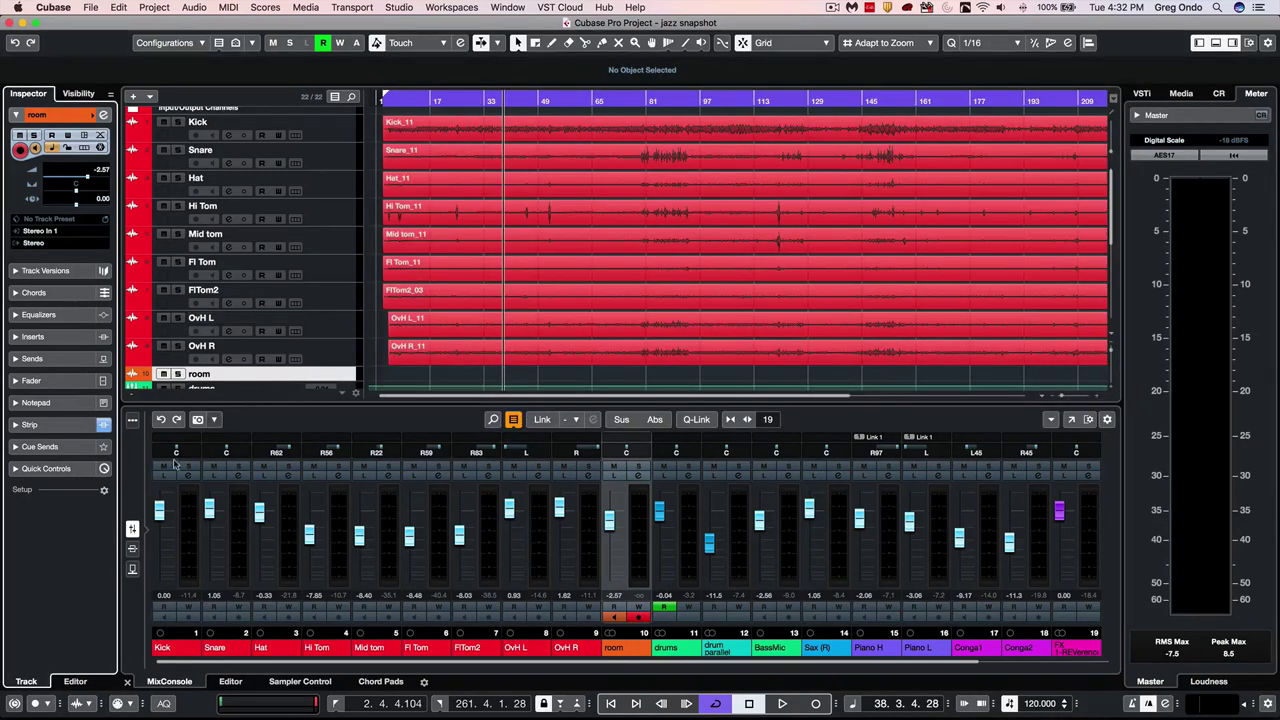
pyautogui.click(132, 548)
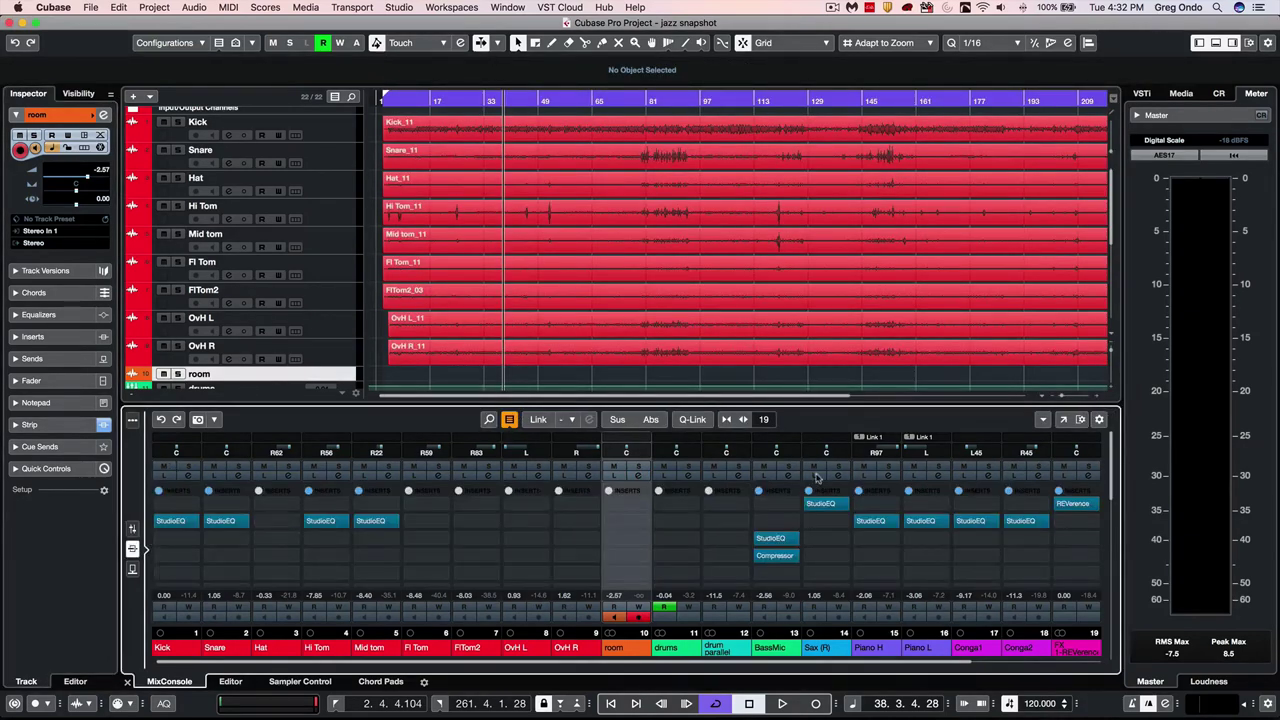
pyautogui.click(1071, 503)
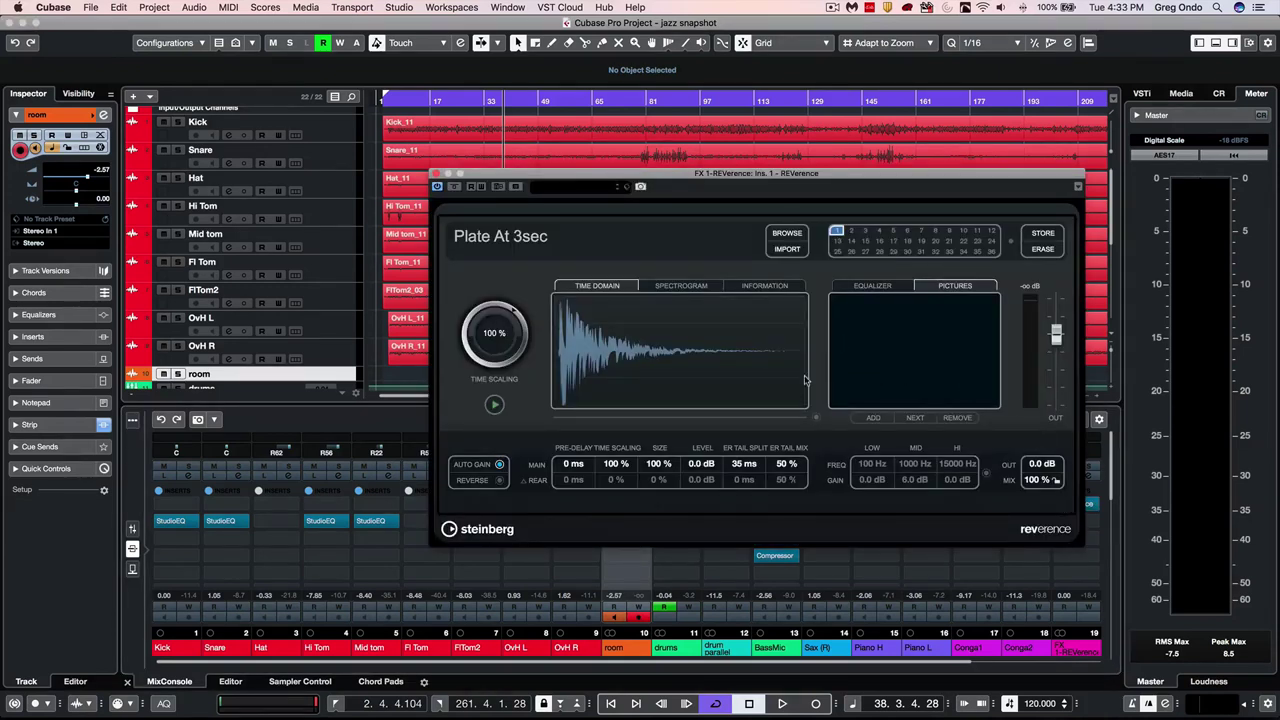
pyautogui.click(787, 233)
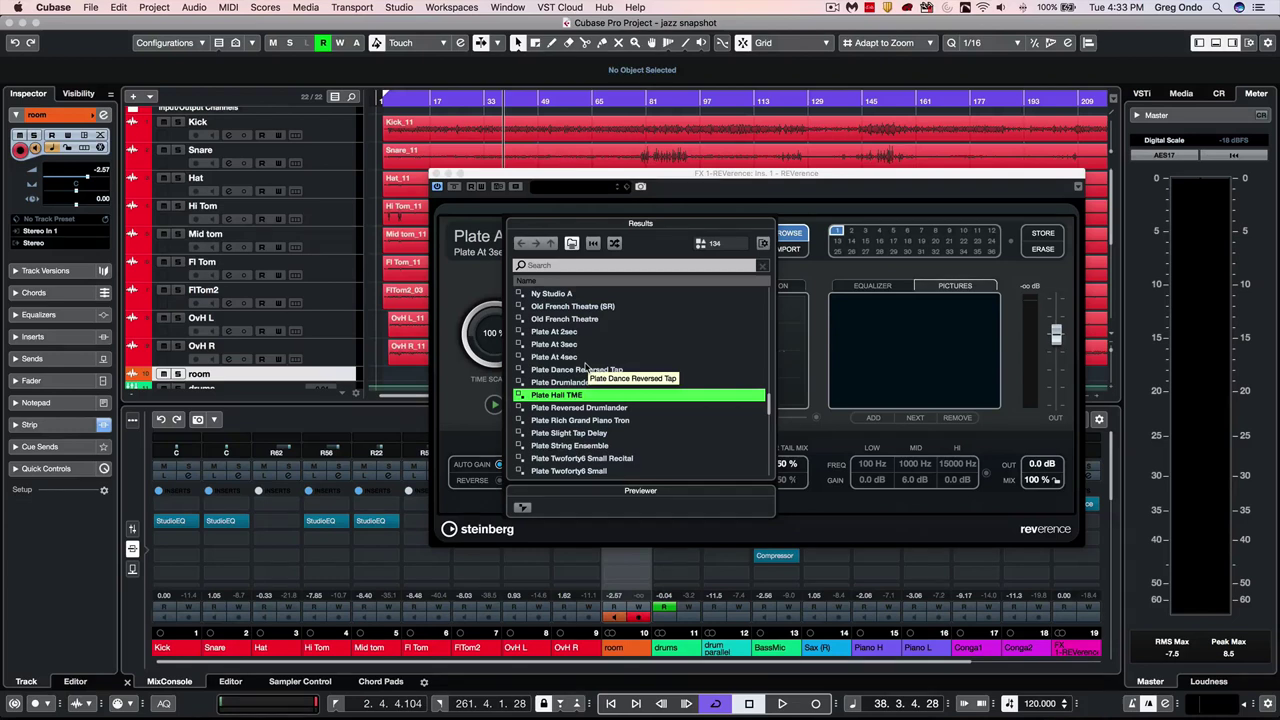
pyautogui.click(472, 210)
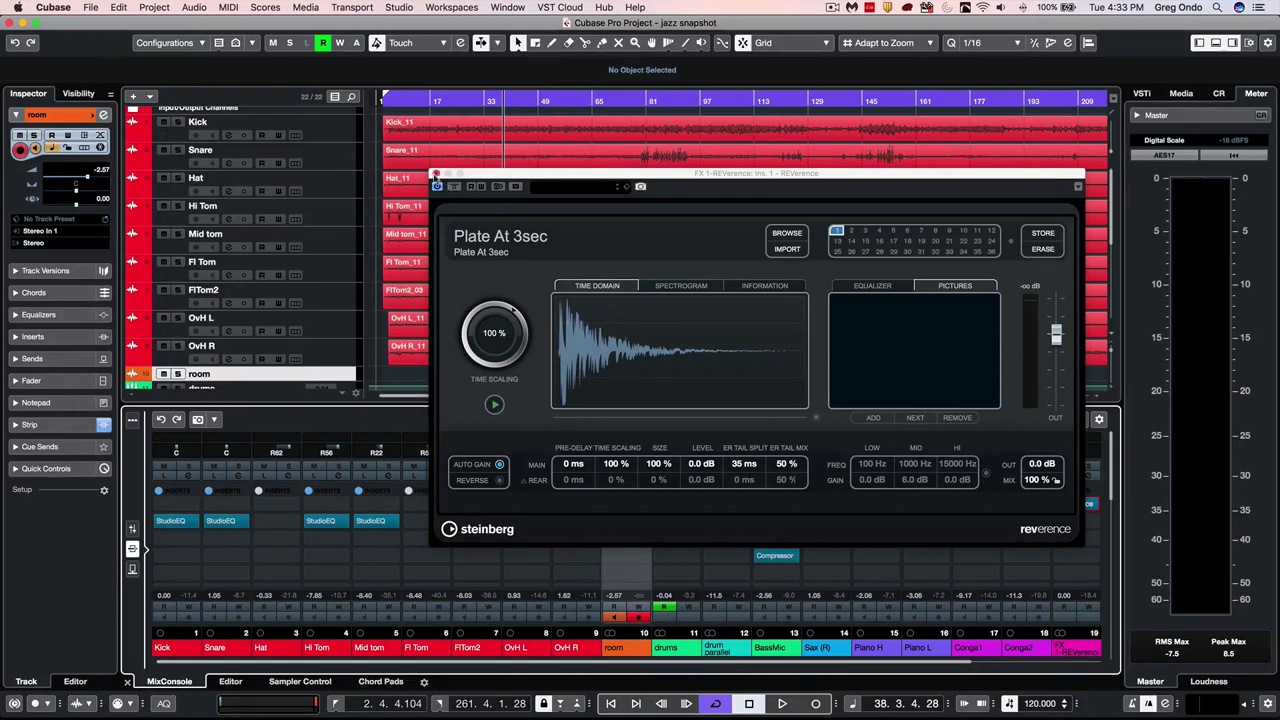
pyautogui.click(434, 174)
pyautogui.click(132, 528)
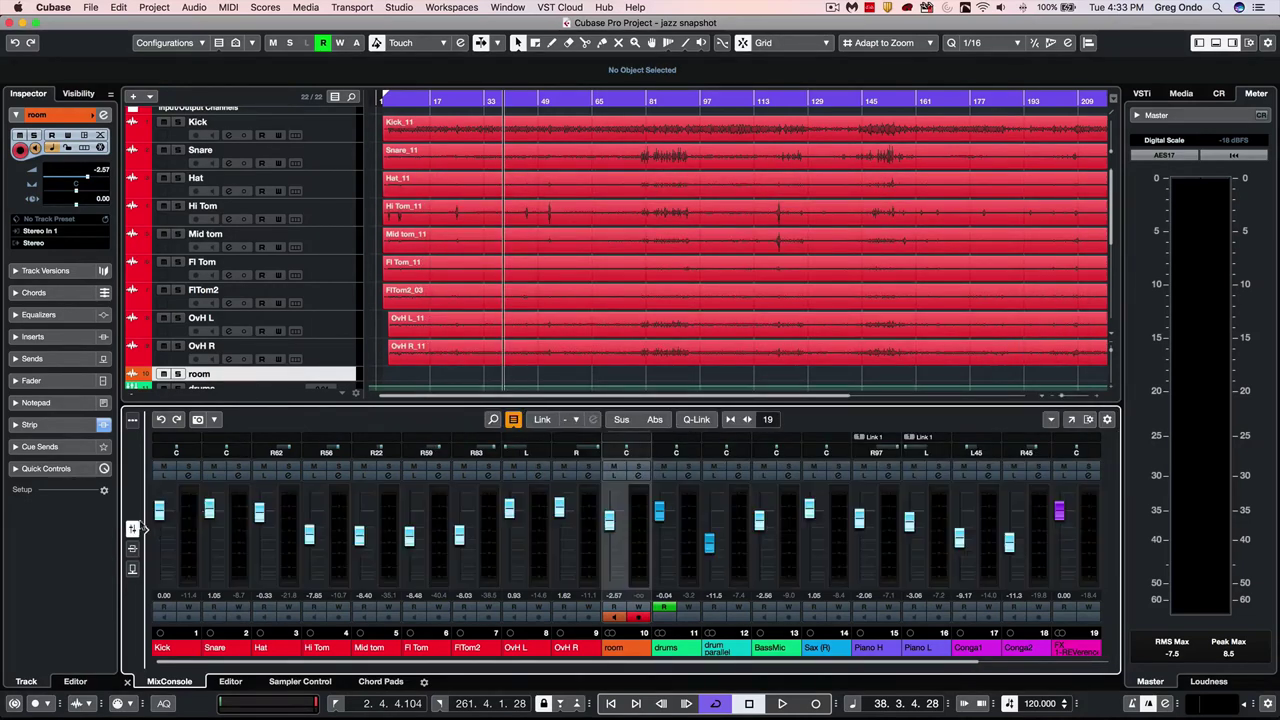
# Step: Play from bar 16 and set Hi Tom -1.60, Snare -8.58, Kick -2.57, drums parallel -1.79
pyautogui.click(426, 101)
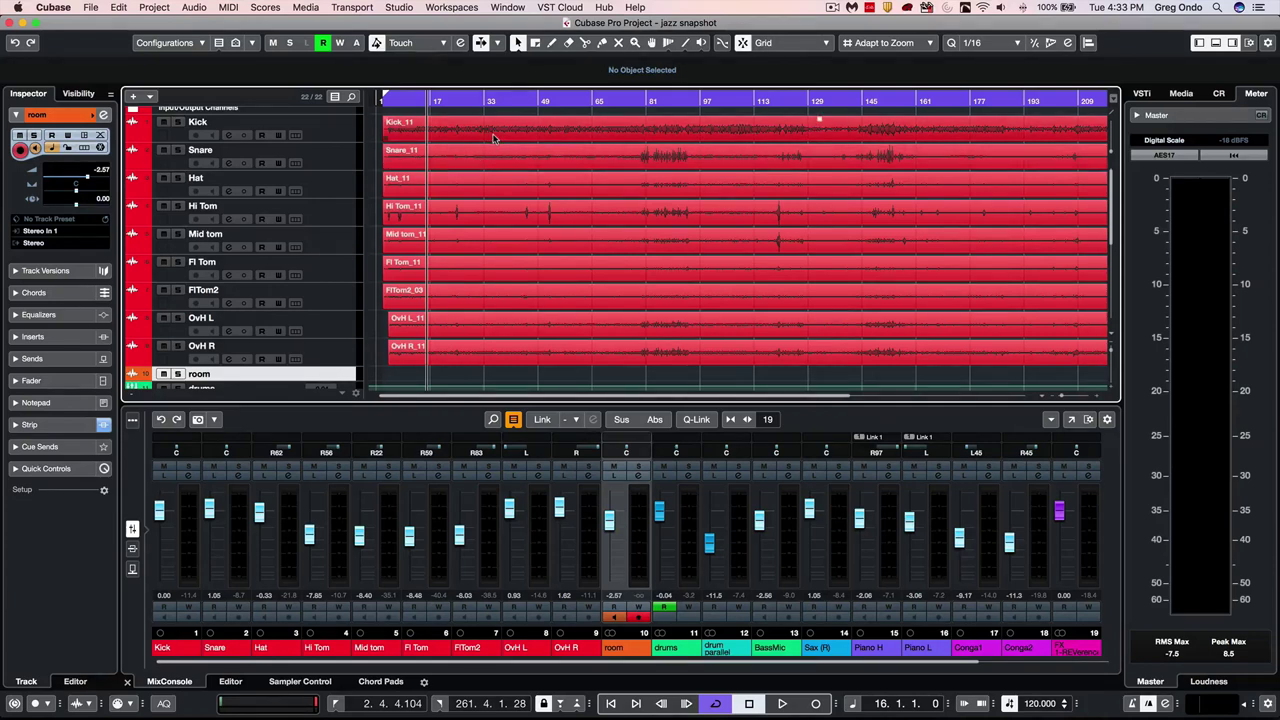
pyautogui.press('space')
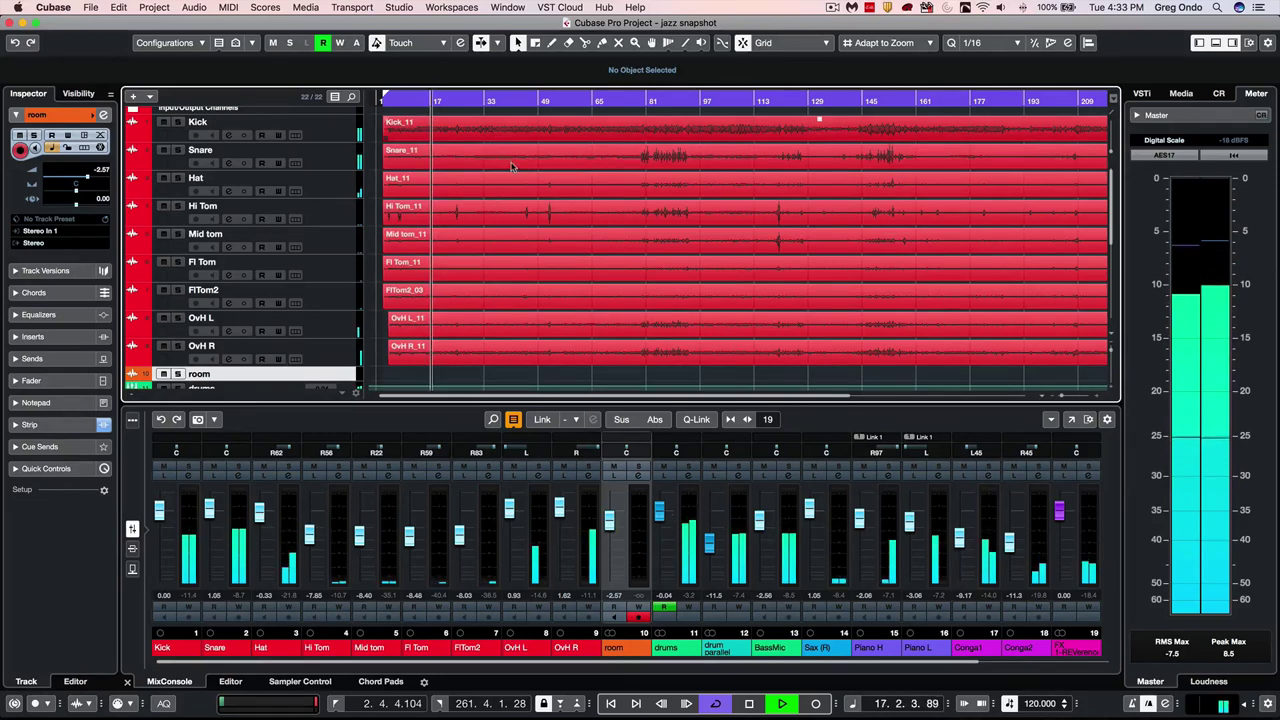
pyautogui.click(313, 513)
pyautogui.moveTo(209, 514); pyautogui.dragTo(208, 548)
pyautogui.moveTo(159, 511); pyautogui.dragTo(159, 521)
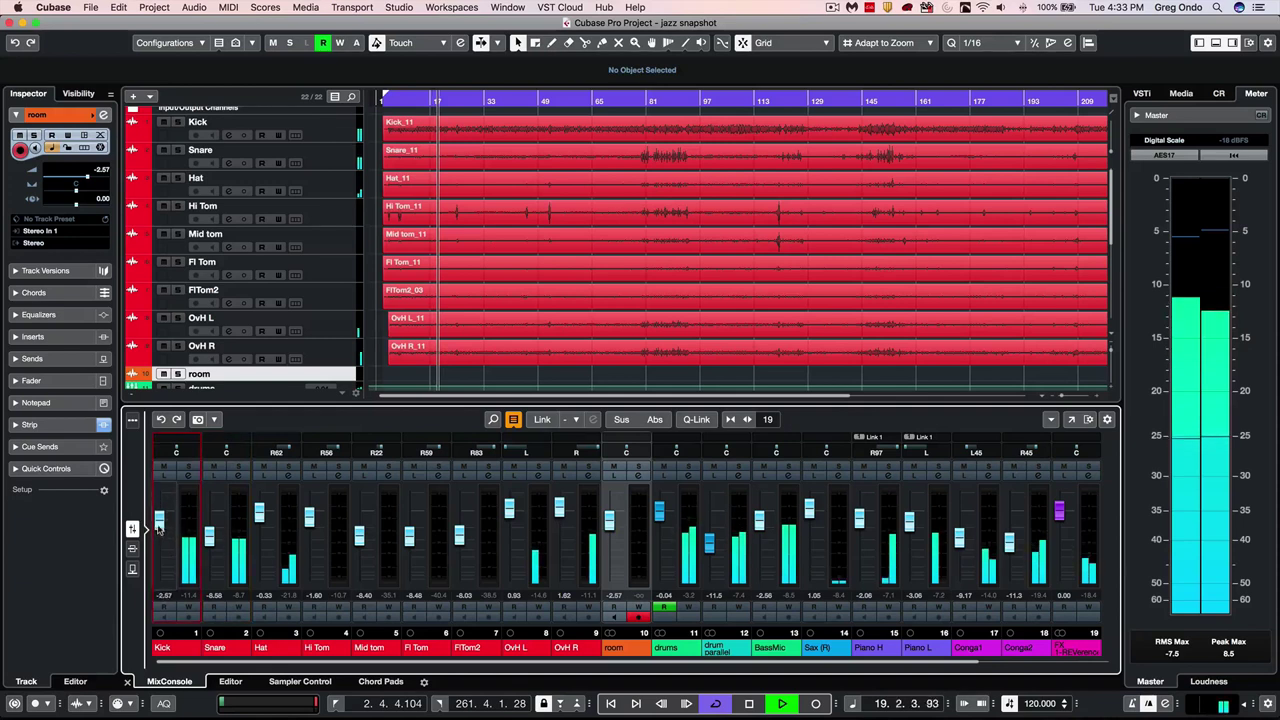
pyautogui.moveTo(709, 542); pyautogui.dragTo(809, 500)
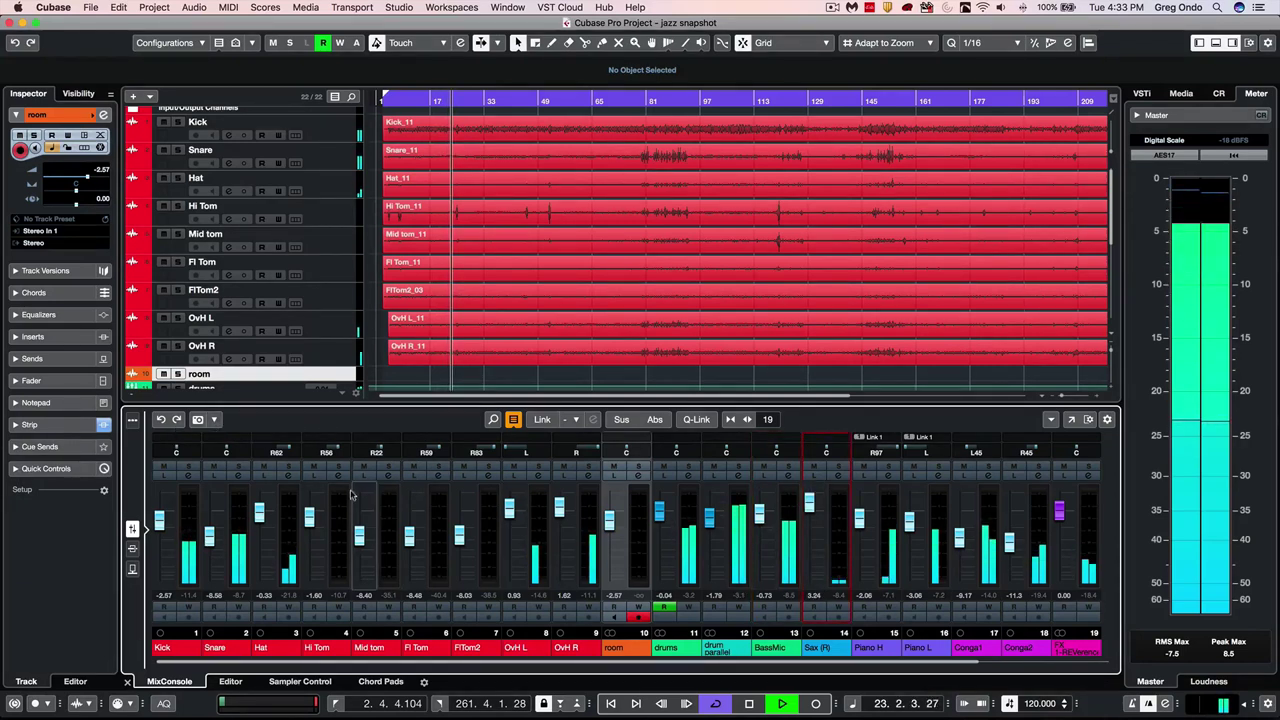
pyautogui.click(197, 420)
pyautogui.press('space')
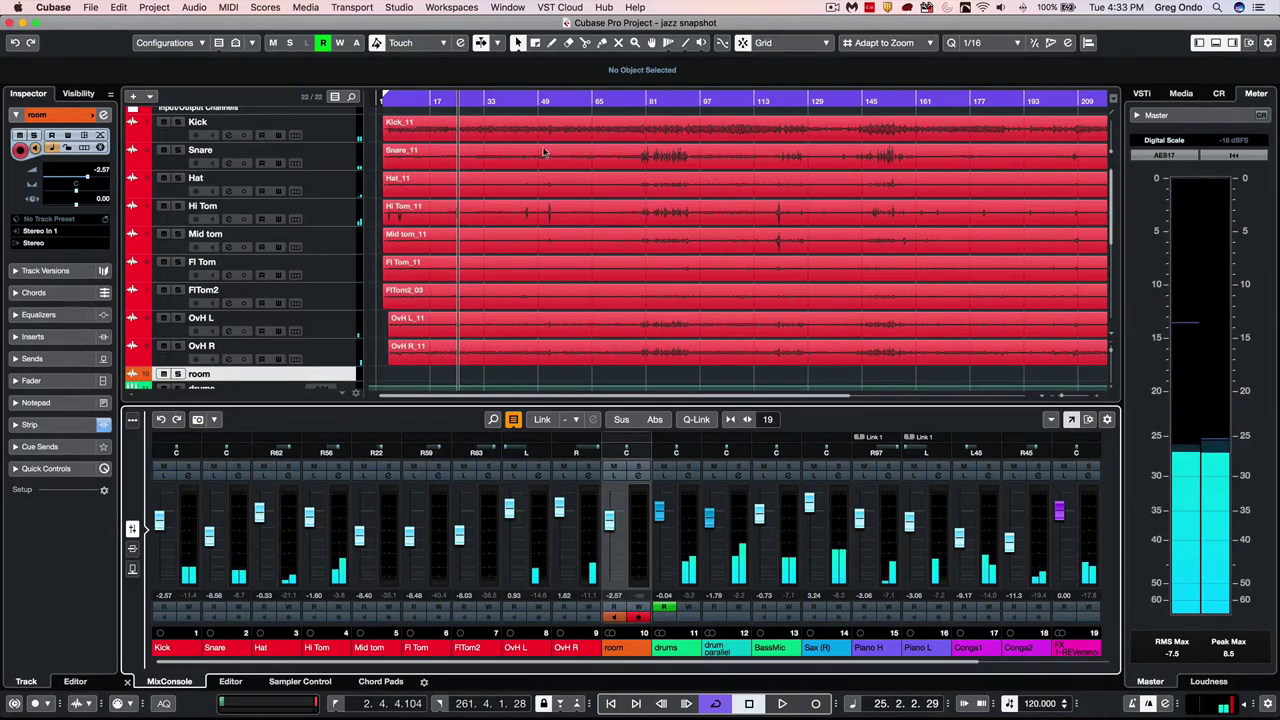
# Step: In the MixConsole, rename Snapshot 6 to 'great mix' and type placeholder text into its notes
pyautogui.press('F3')
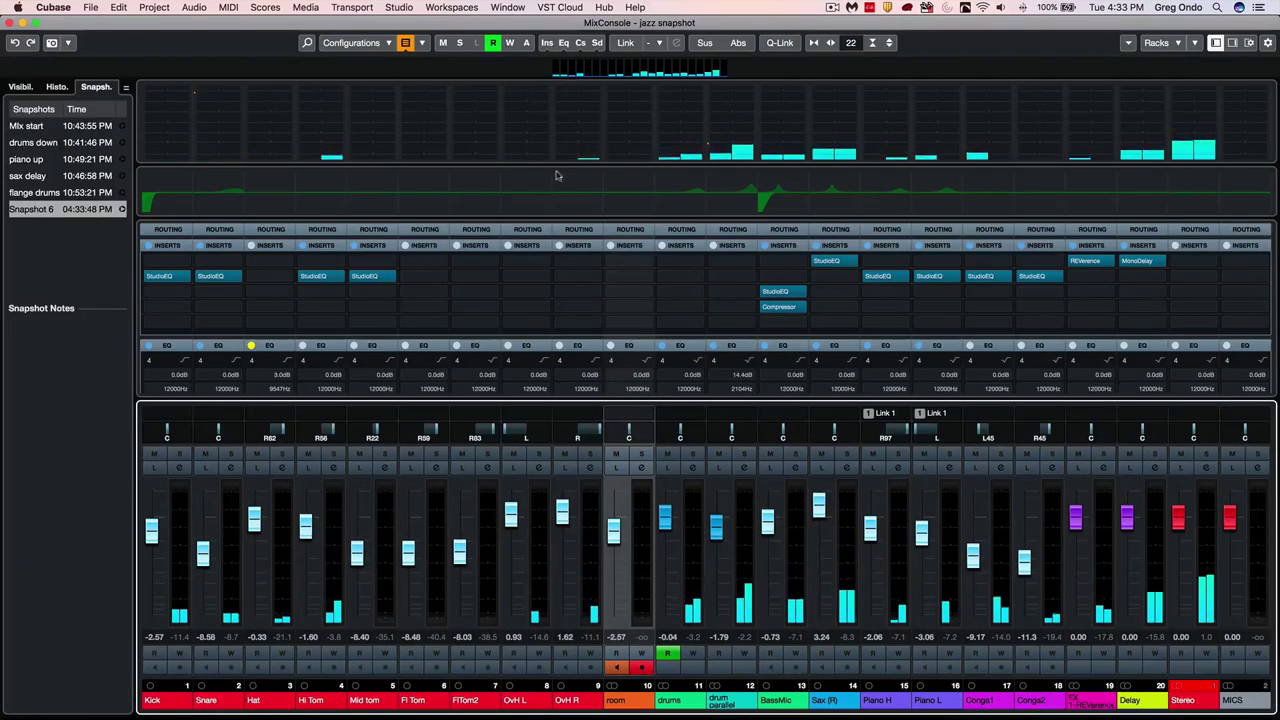
pyautogui.doubleClick(35, 209)
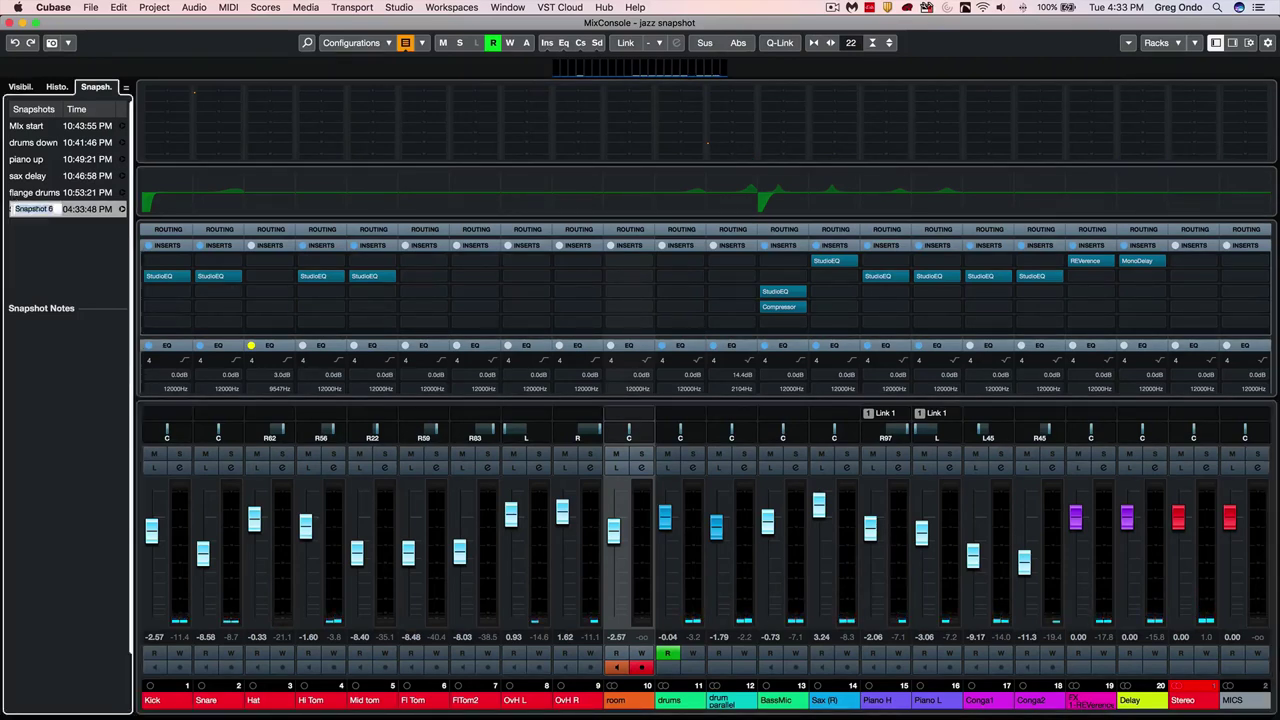
pyautogui.write('jyfu u')
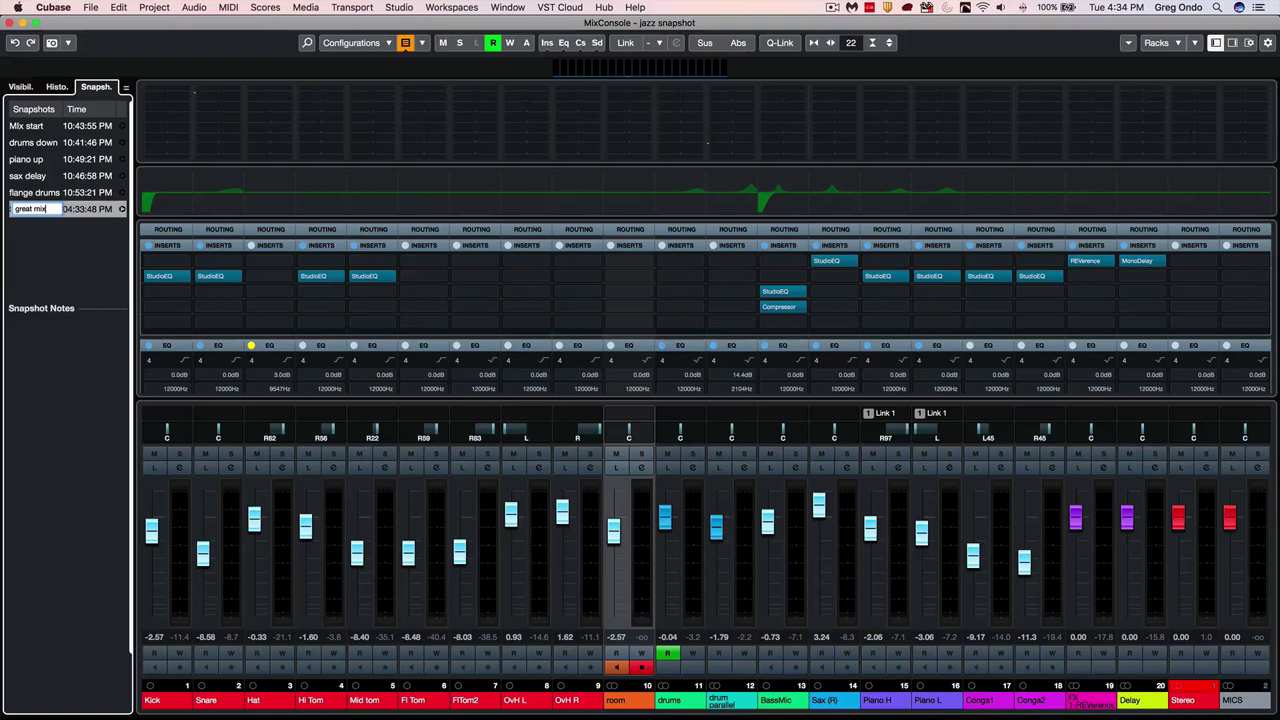
pyautogui.press('Return')
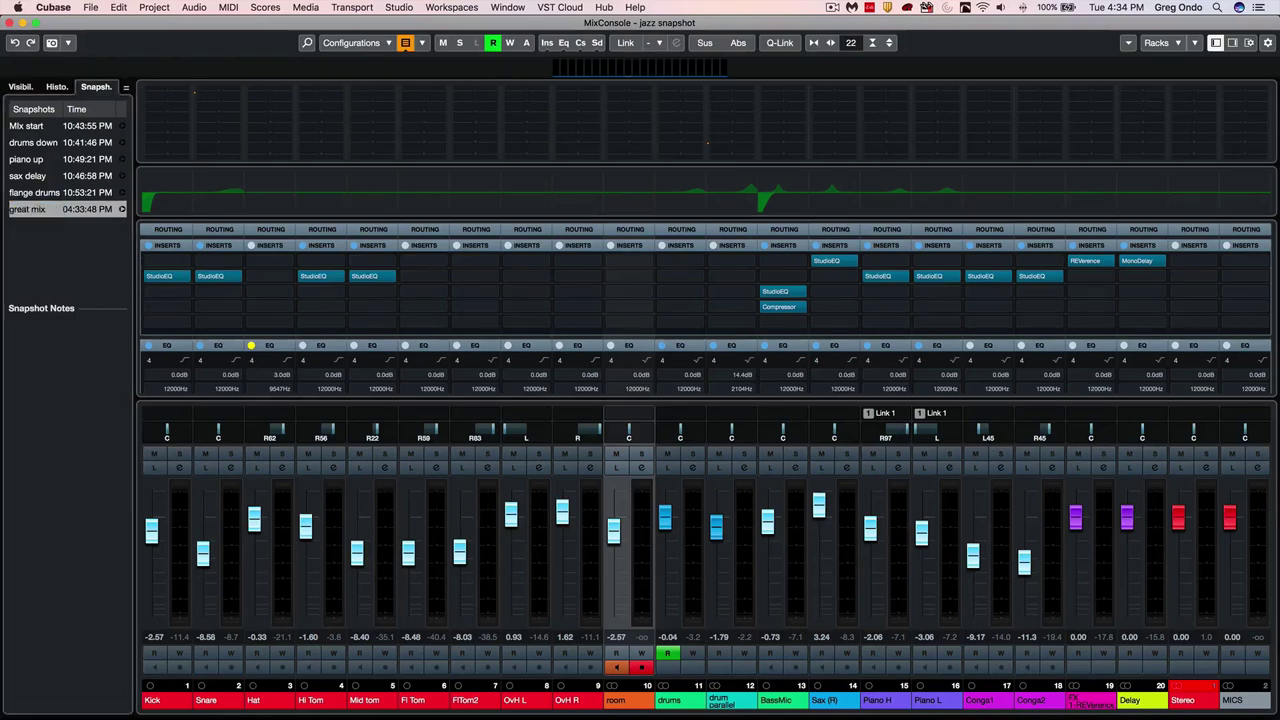
pyautogui.click(63, 330)
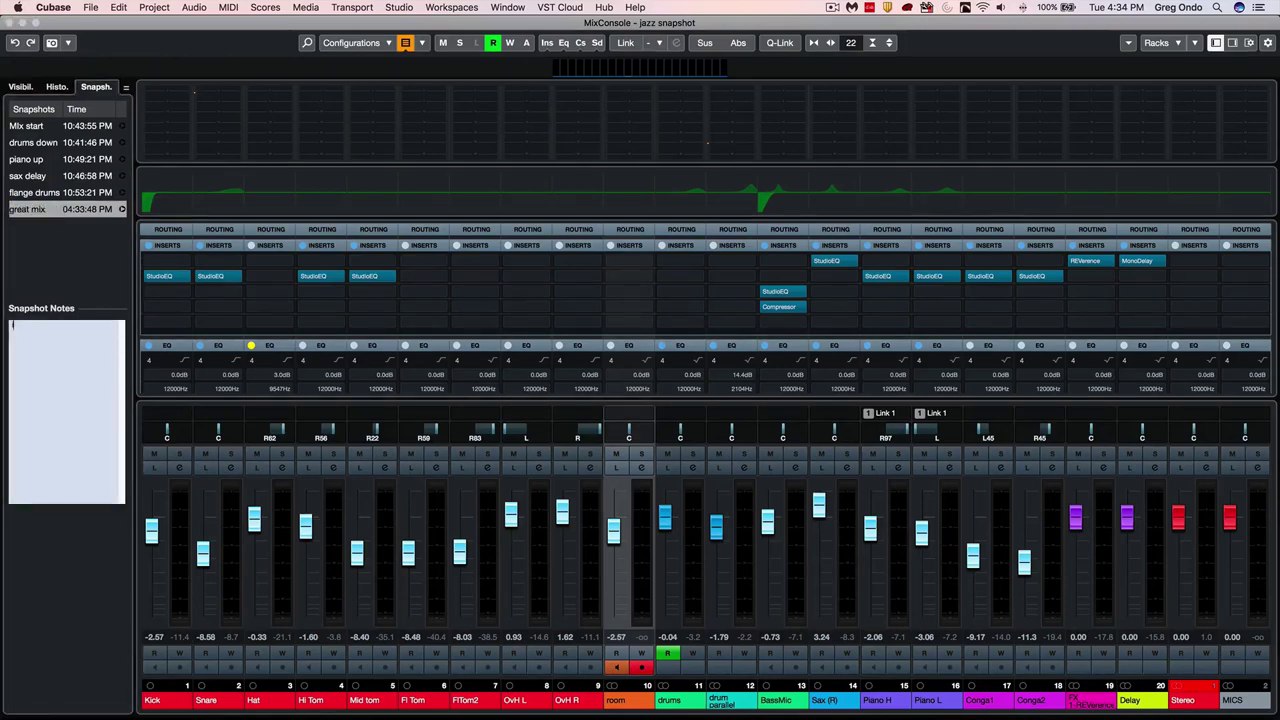
pyautogui.write('llyf uyf uyf uyf ')
pyautogui.write('9t 9ut \\')
# Step: Make recalls include pre filters, inserts, EQ, channel strip, pan and volume on all channels
pyautogui.click(76, 251)
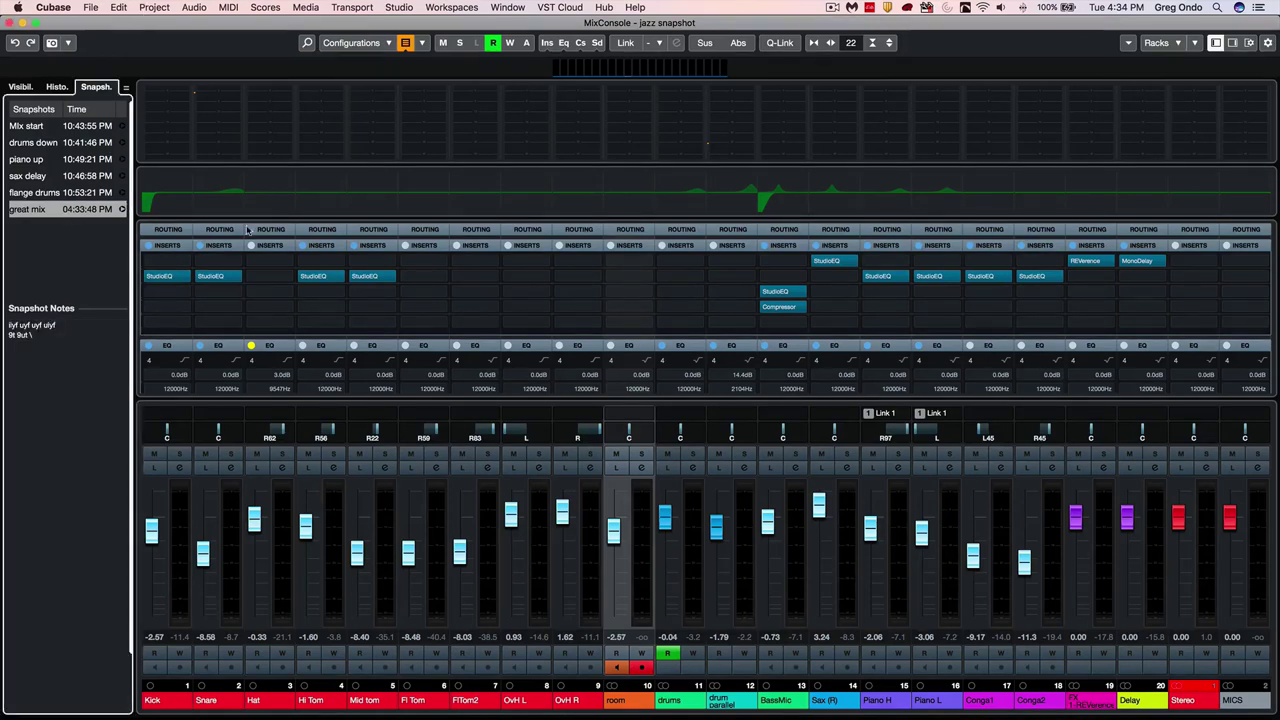
pyautogui.click(67, 42)
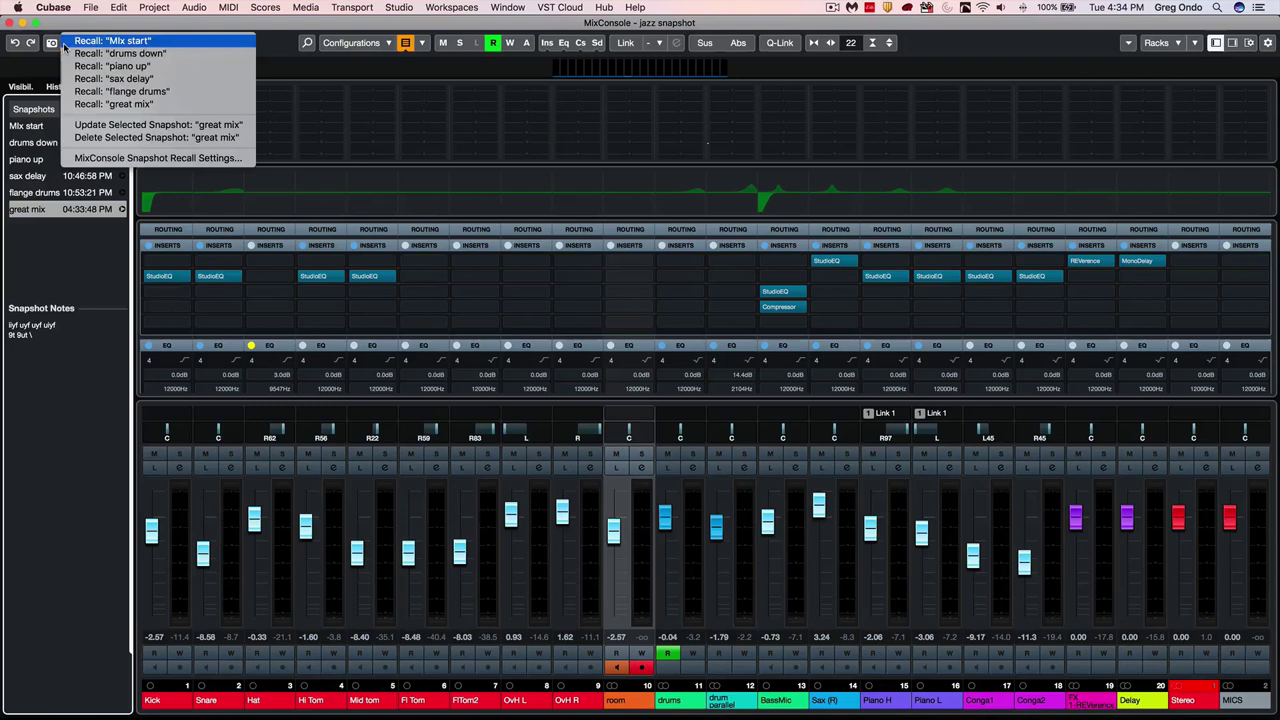
pyautogui.click(107, 159)
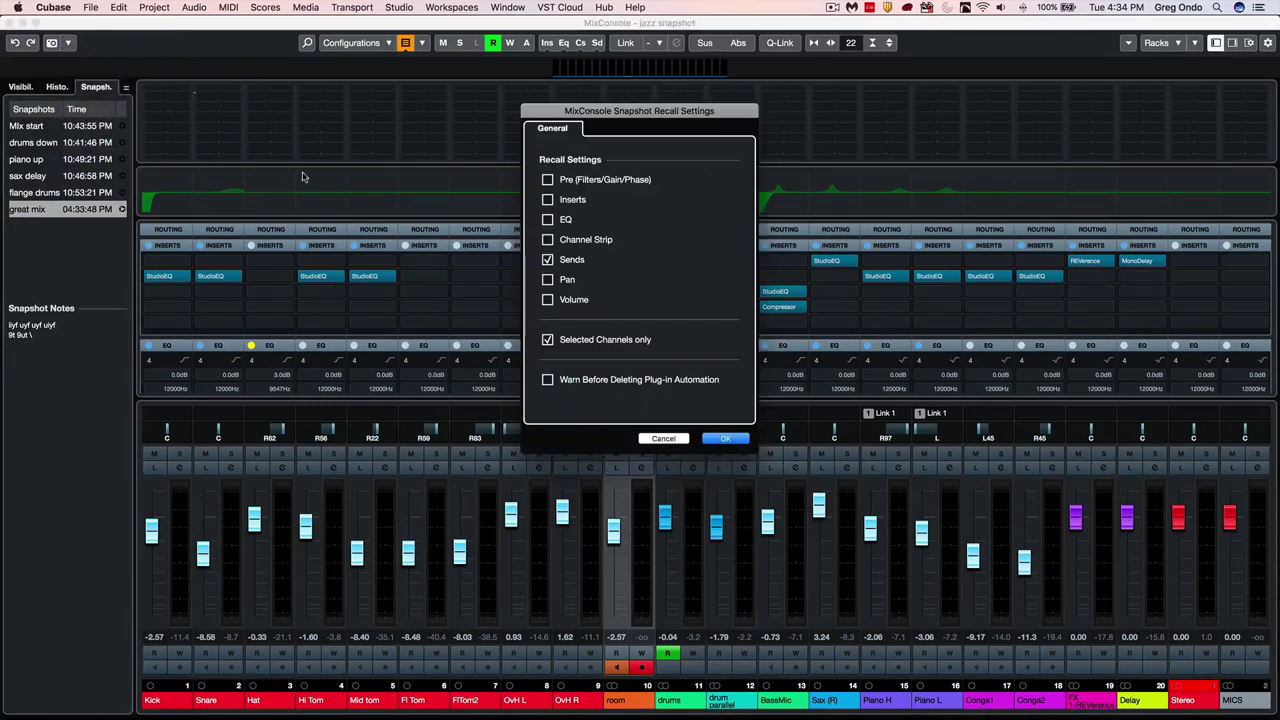
pyautogui.click(547, 179)
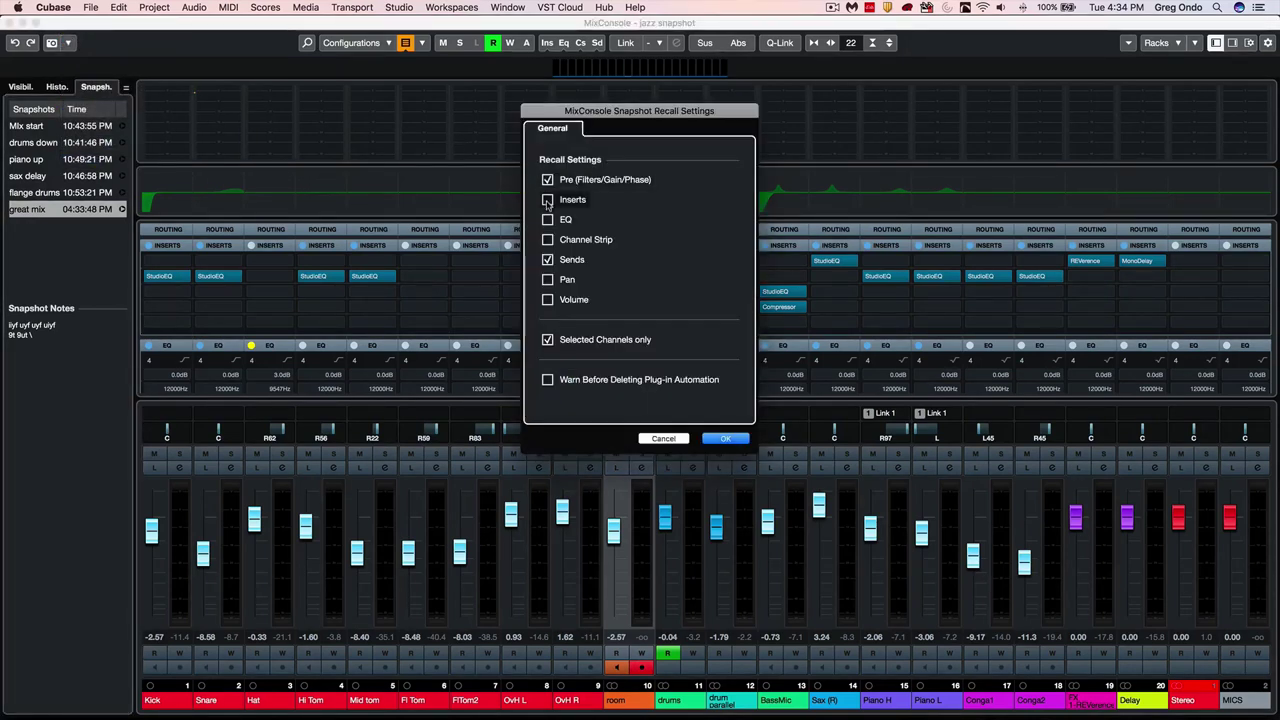
pyautogui.click(547, 199)
pyautogui.click(547, 219)
pyautogui.click(547, 239)
pyautogui.click(547, 279)
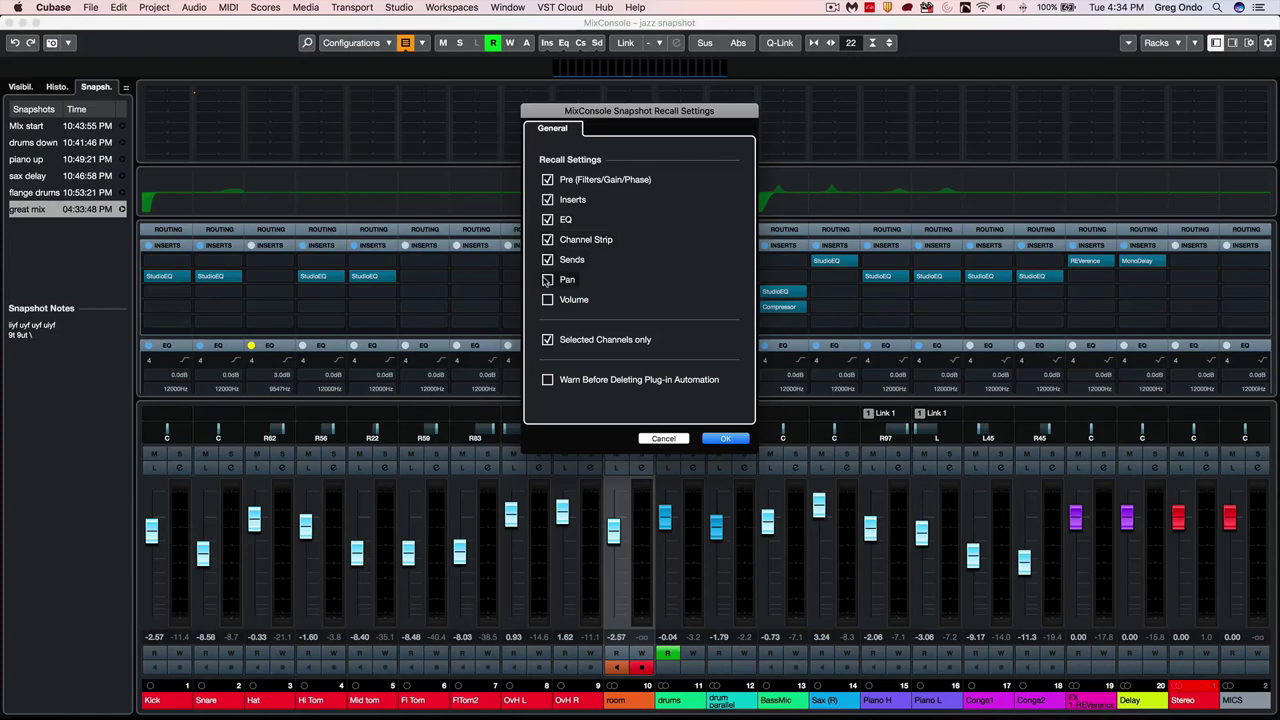
pyautogui.click(547, 299)
pyautogui.click(547, 339)
pyautogui.click(707, 438)
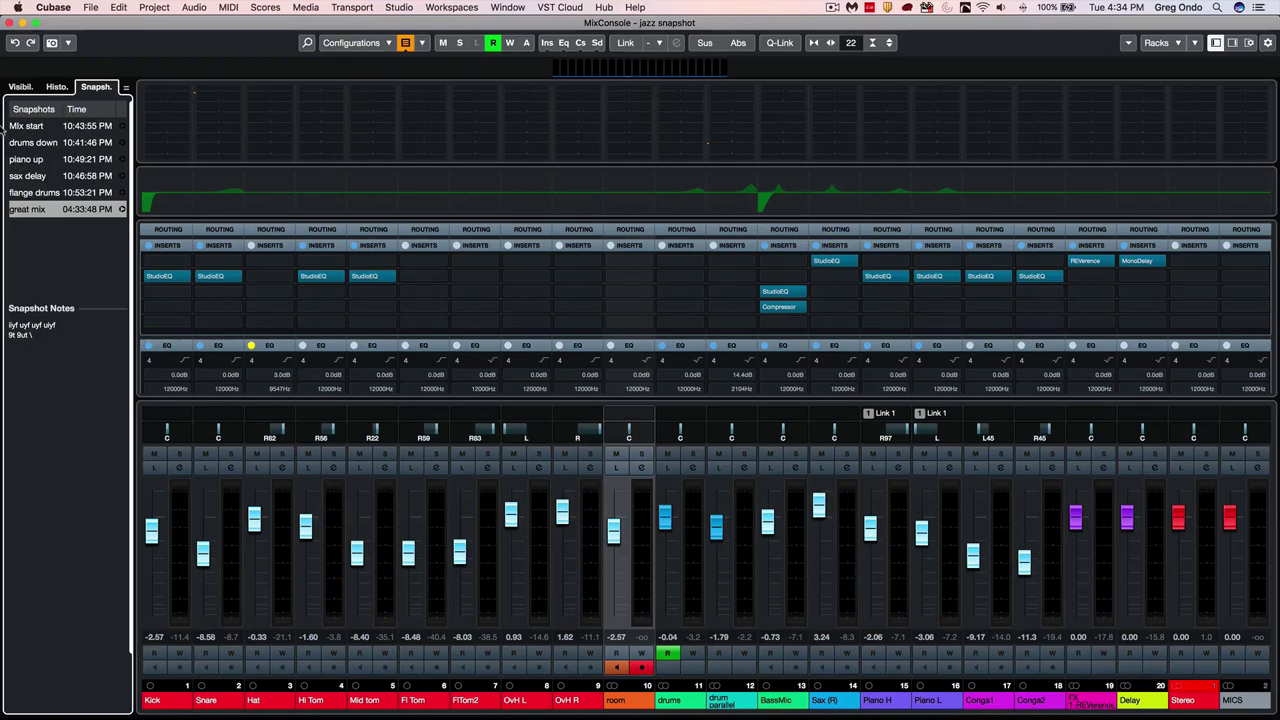
# Step: Recall the Mix start, drums down and piano up snapshots in turn while playing back
pyautogui.click(120, 126)
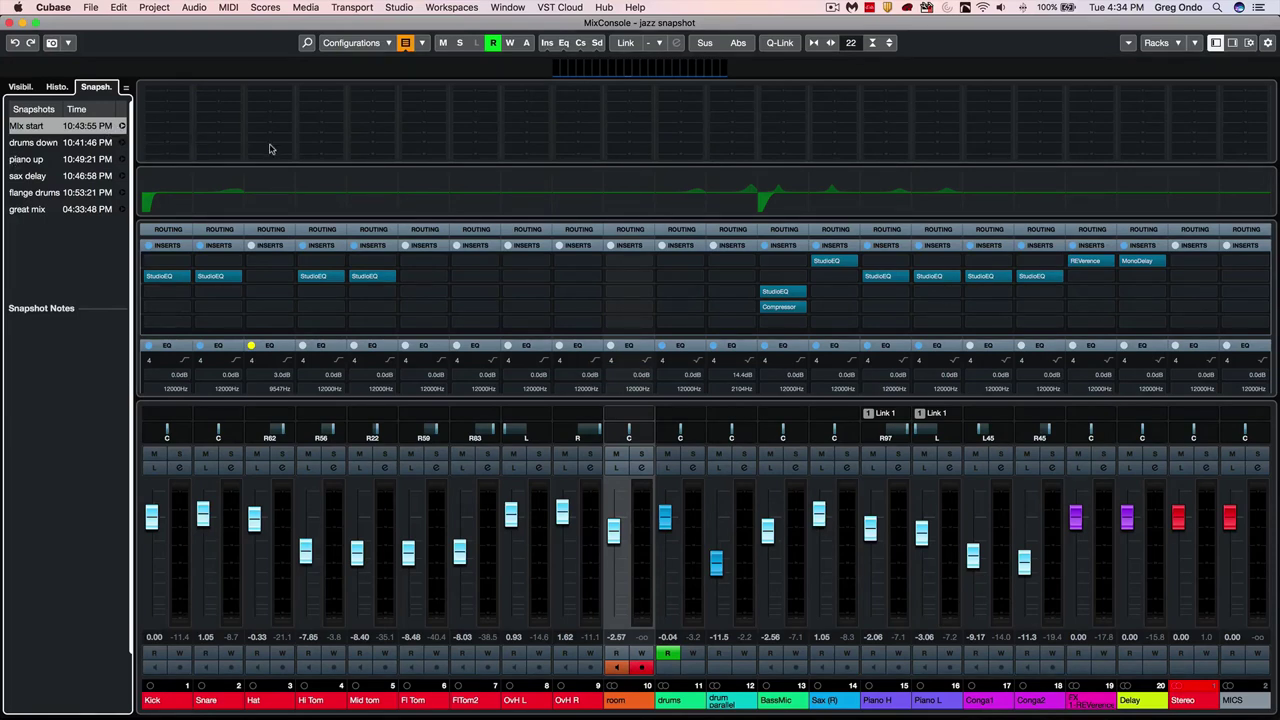
pyautogui.press('space')
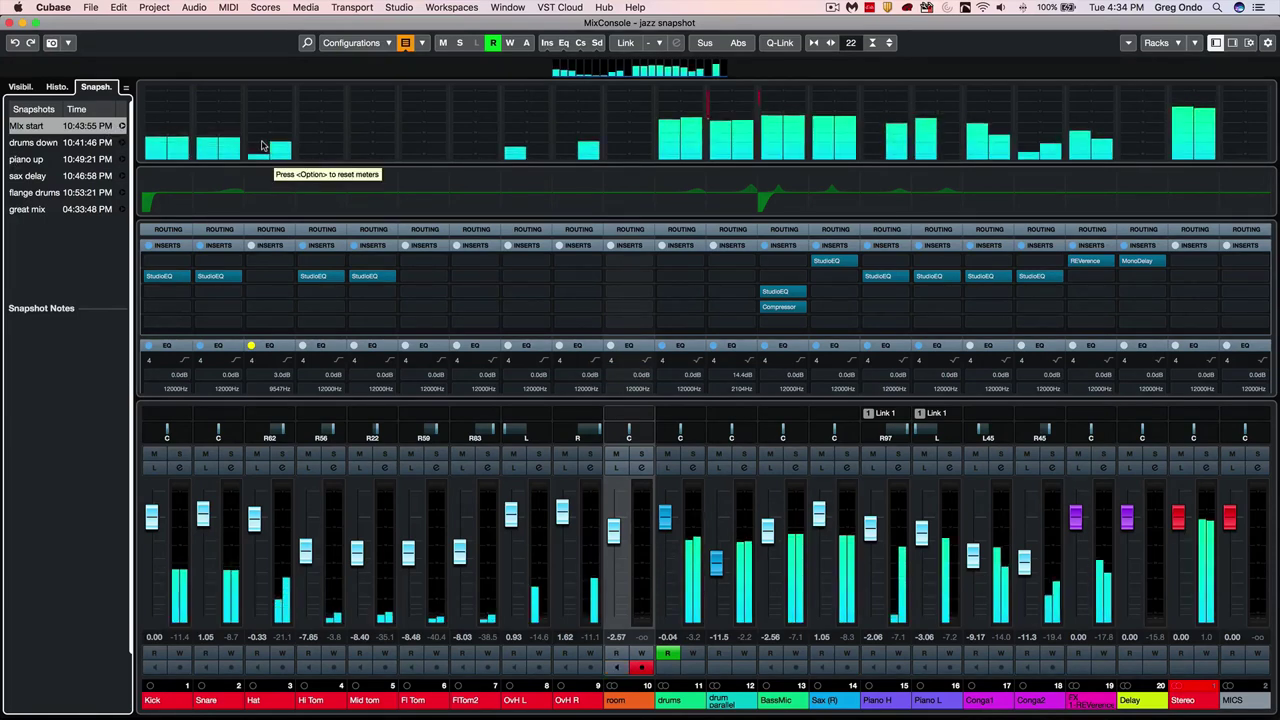
pyautogui.click(119, 142)
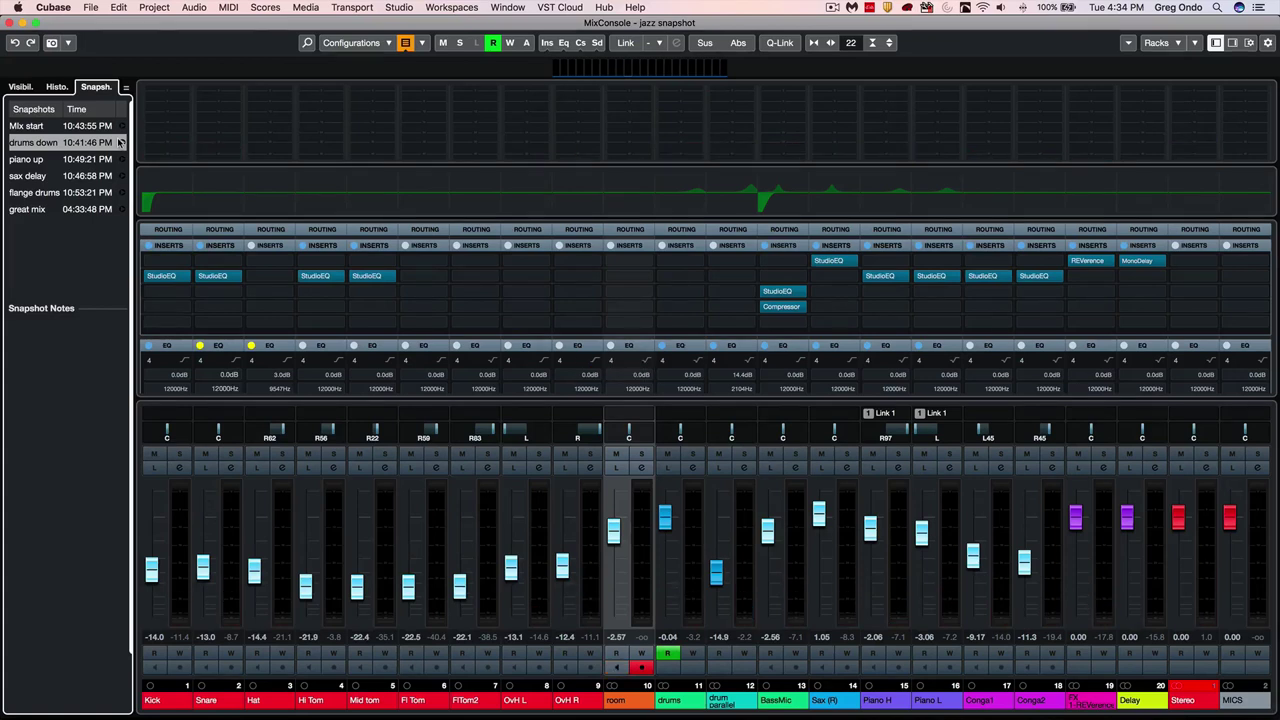
pyautogui.press('space')
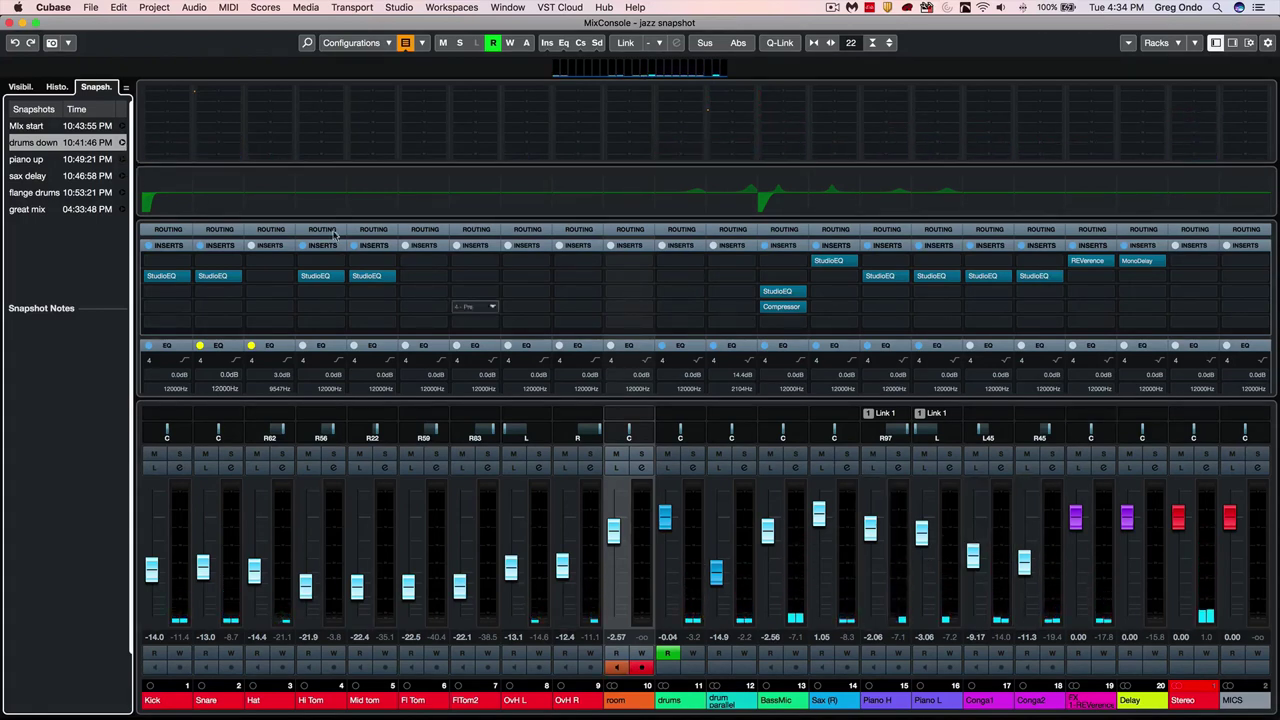
pyautogui.click(121, 159)
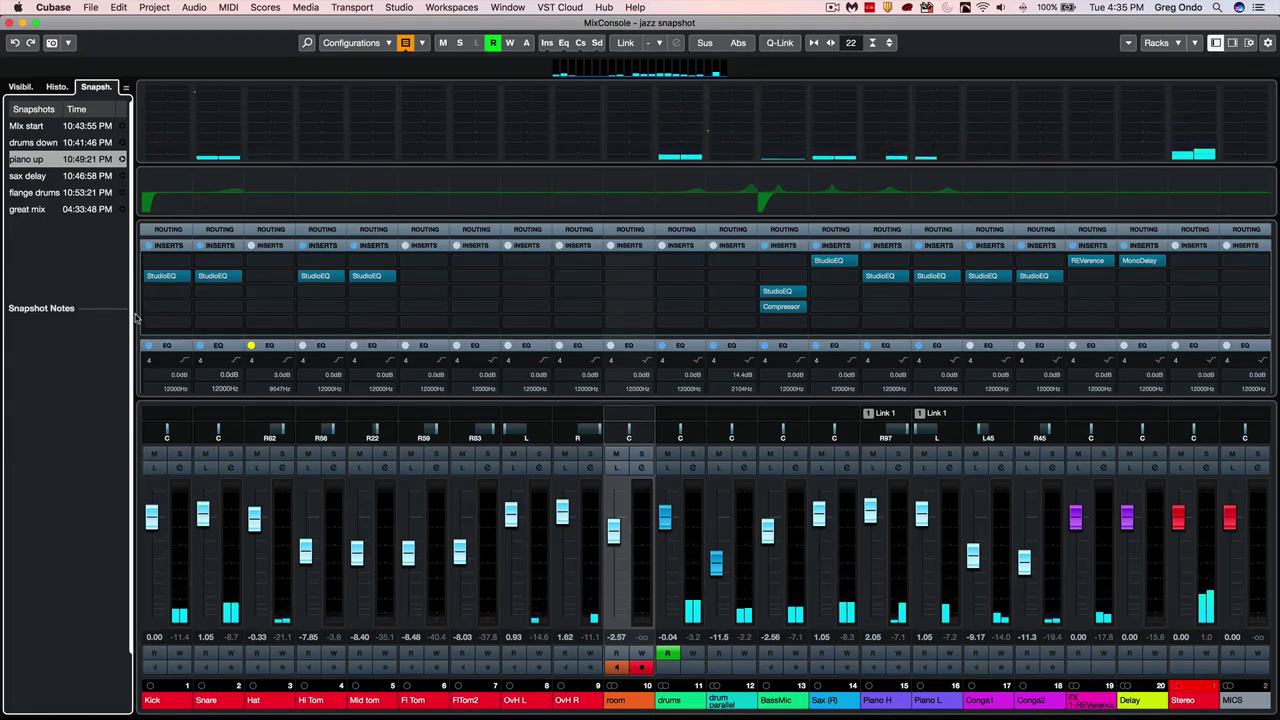
pyautogui.scroll(-5, 1247, 351)
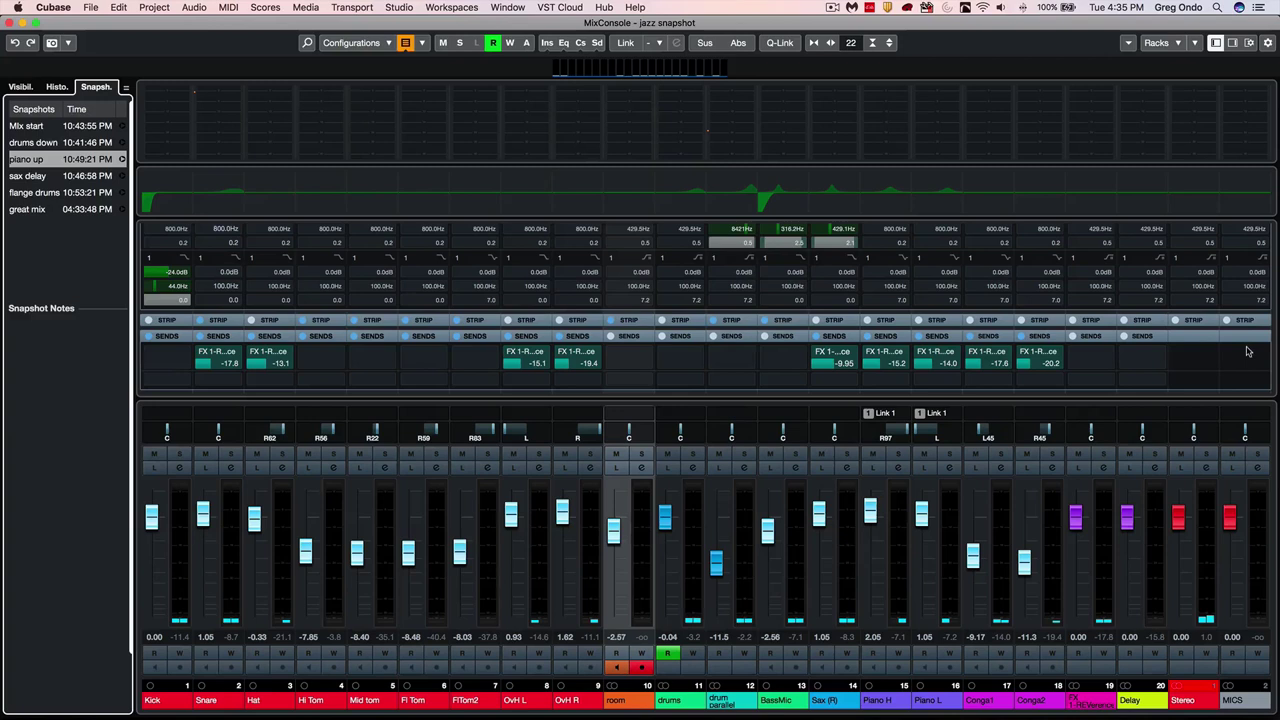
# Step: Recall the sax delay snapshot, then switch back to Mix start during playback
pyautogui.click(121, 176)
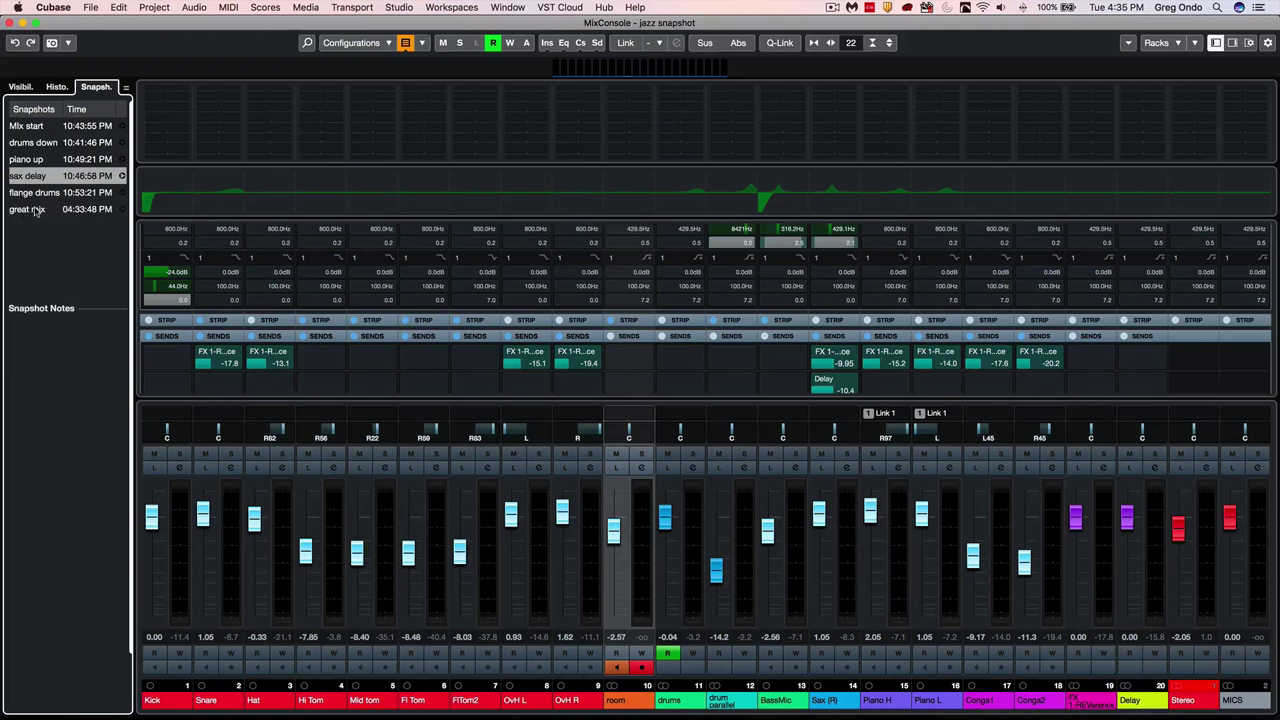
pyautogui.rightClick(35, 209)
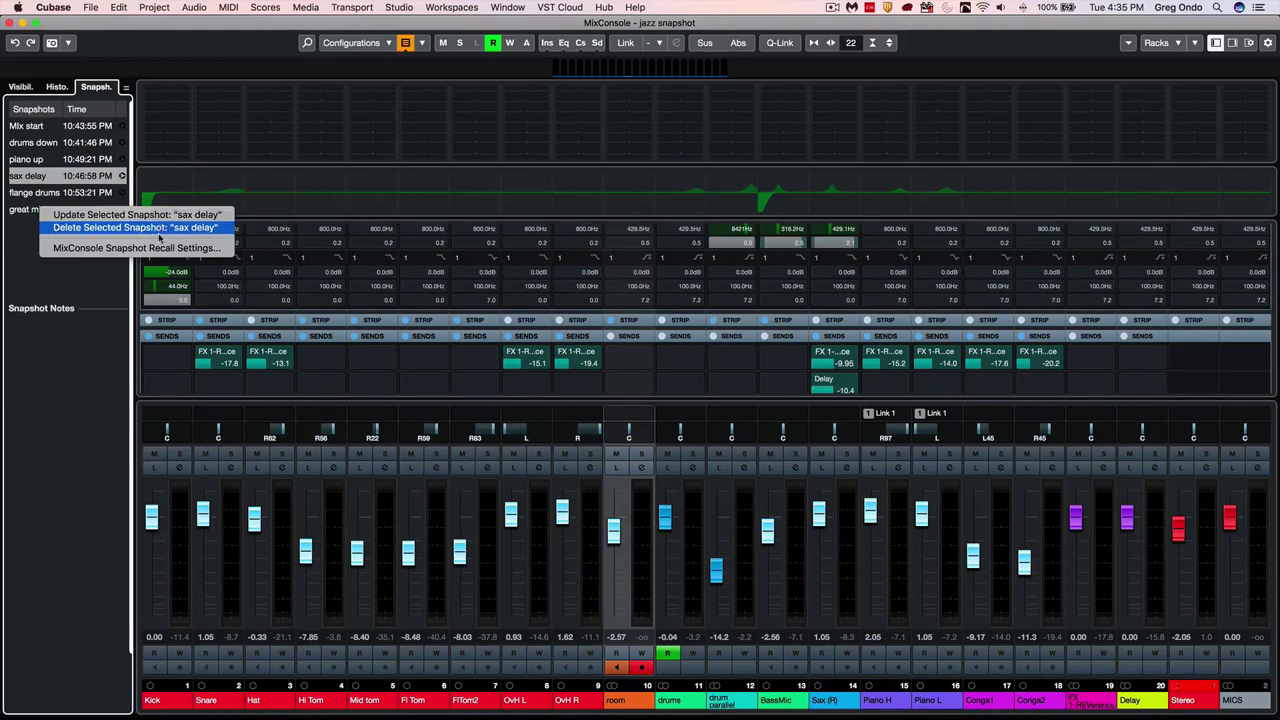
pyautogui.click(68, 282)
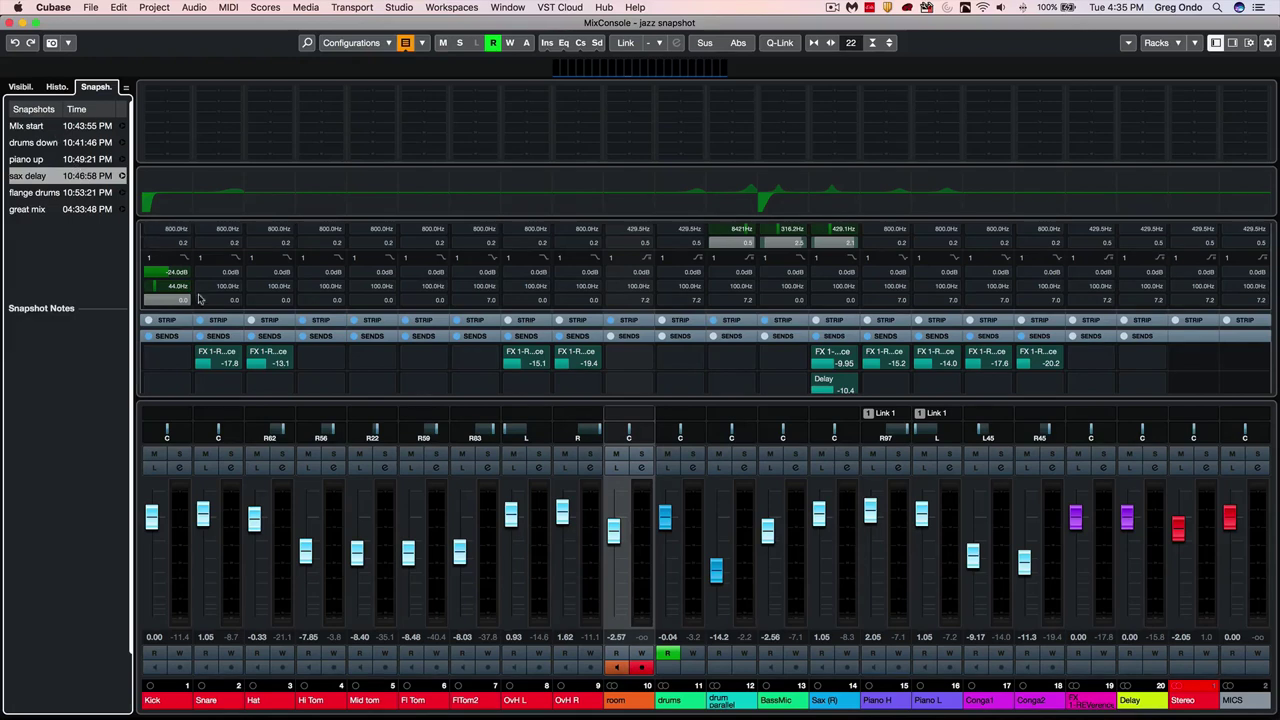
pyautogui.press('space')
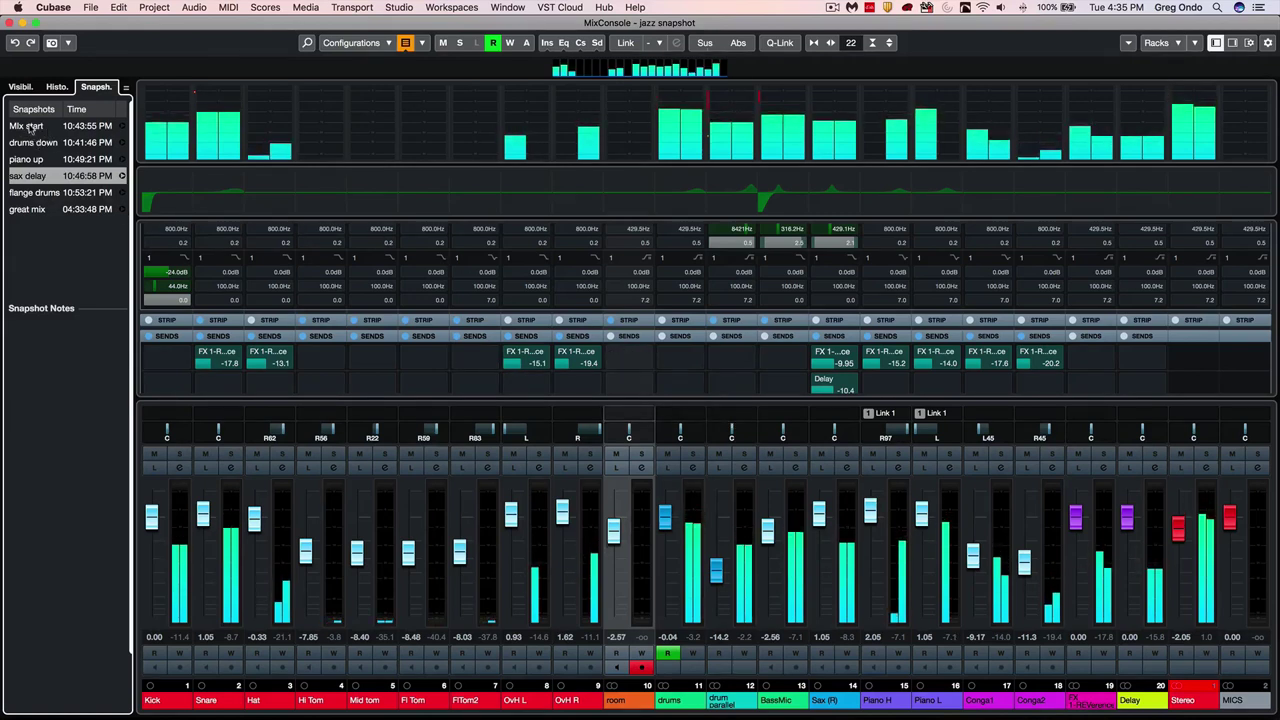
pyautogui.click(118, 127)
pyautogui.click(119, 127)
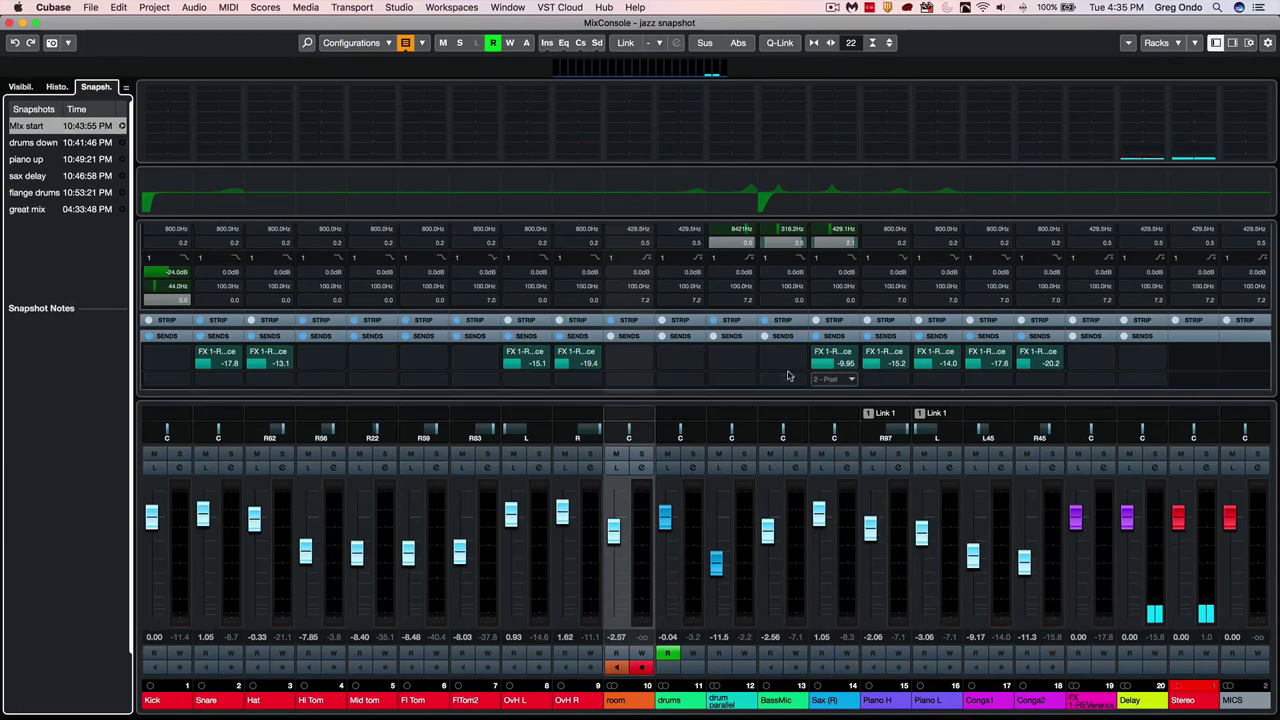
# Step: Untick pre filters, inserts, EQ, channel strip, pan and volume, keeping Sends, for selected channels only
pyautogui.rightClick(56, 130)
pyautogui.click(150, 165)
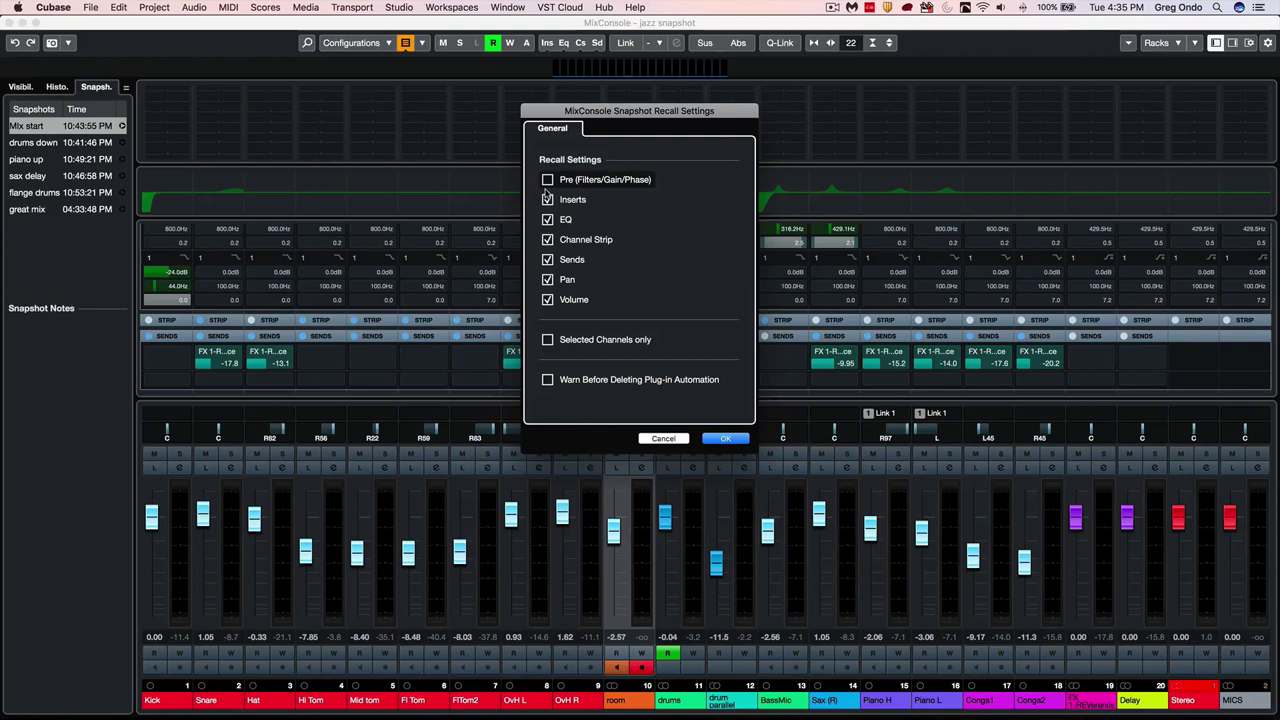
pyautogui.click(548, 181)
pyautogui.click(548, 199)
pyautogui.click(548, 219)
pyautogui.click(548, 239)
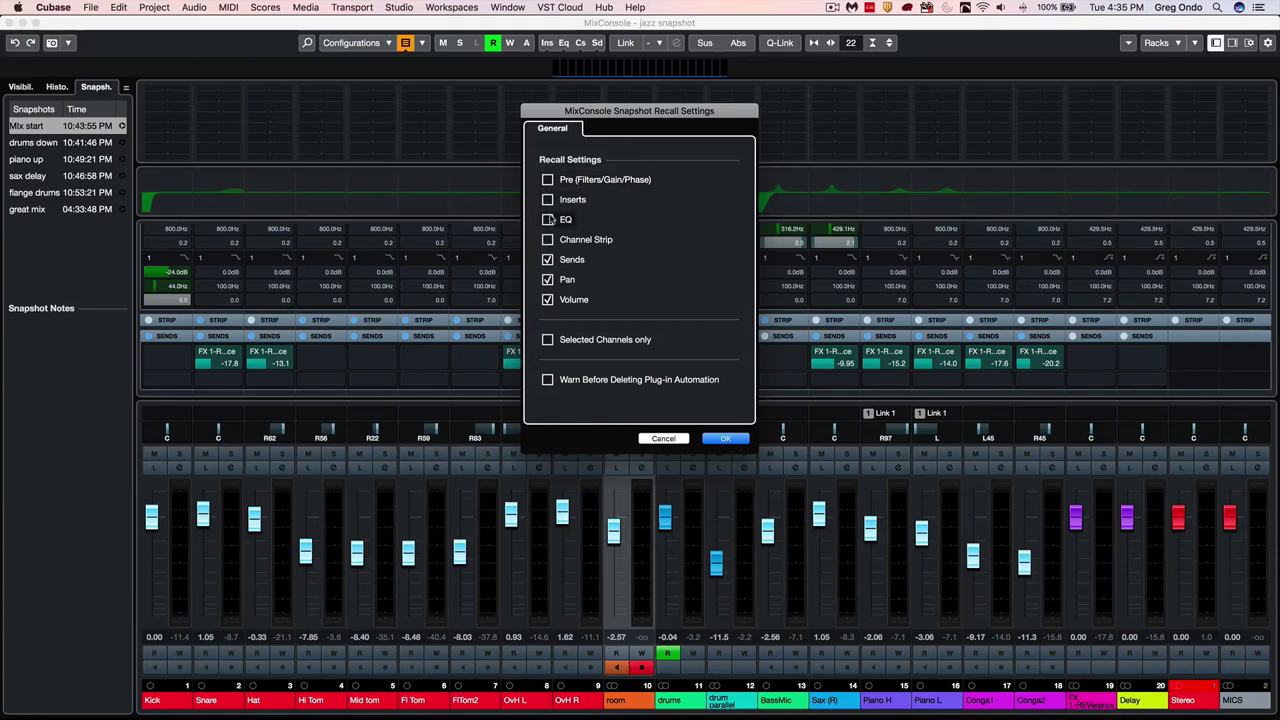
pyautogui.click(548, 279)
pyautogui.click(548, 299)
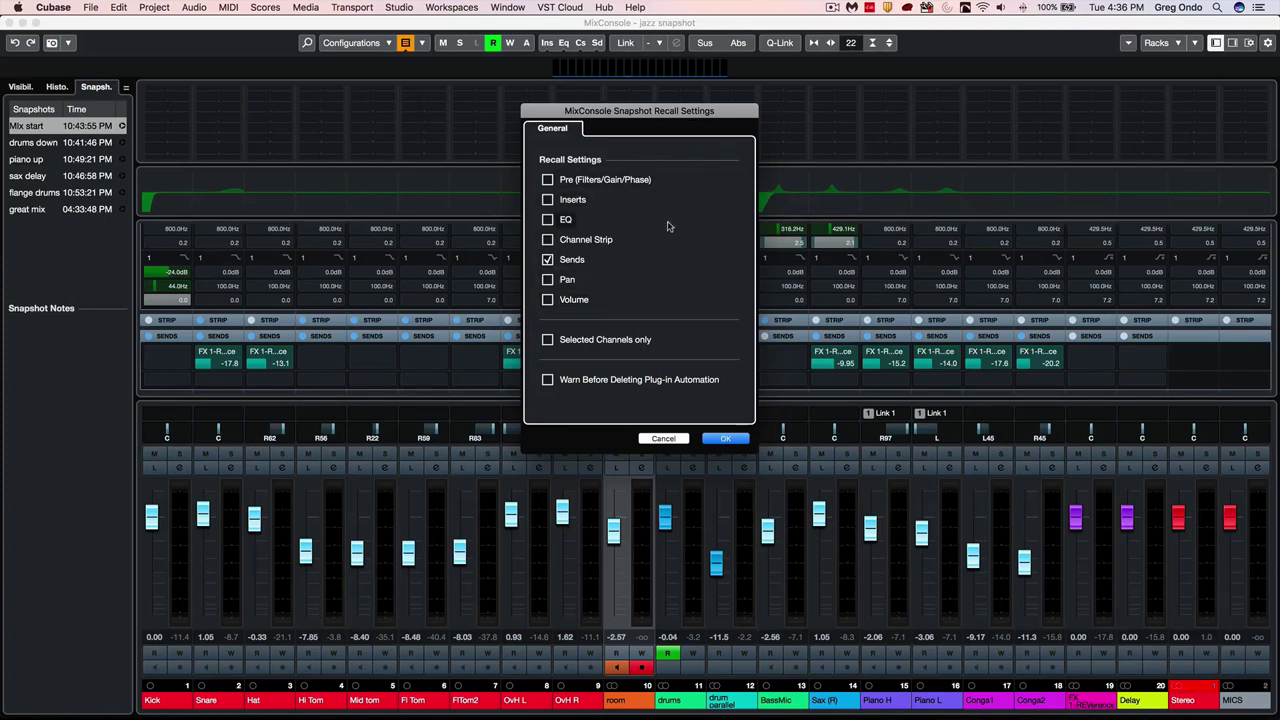
pyautogui.click(547, 340)
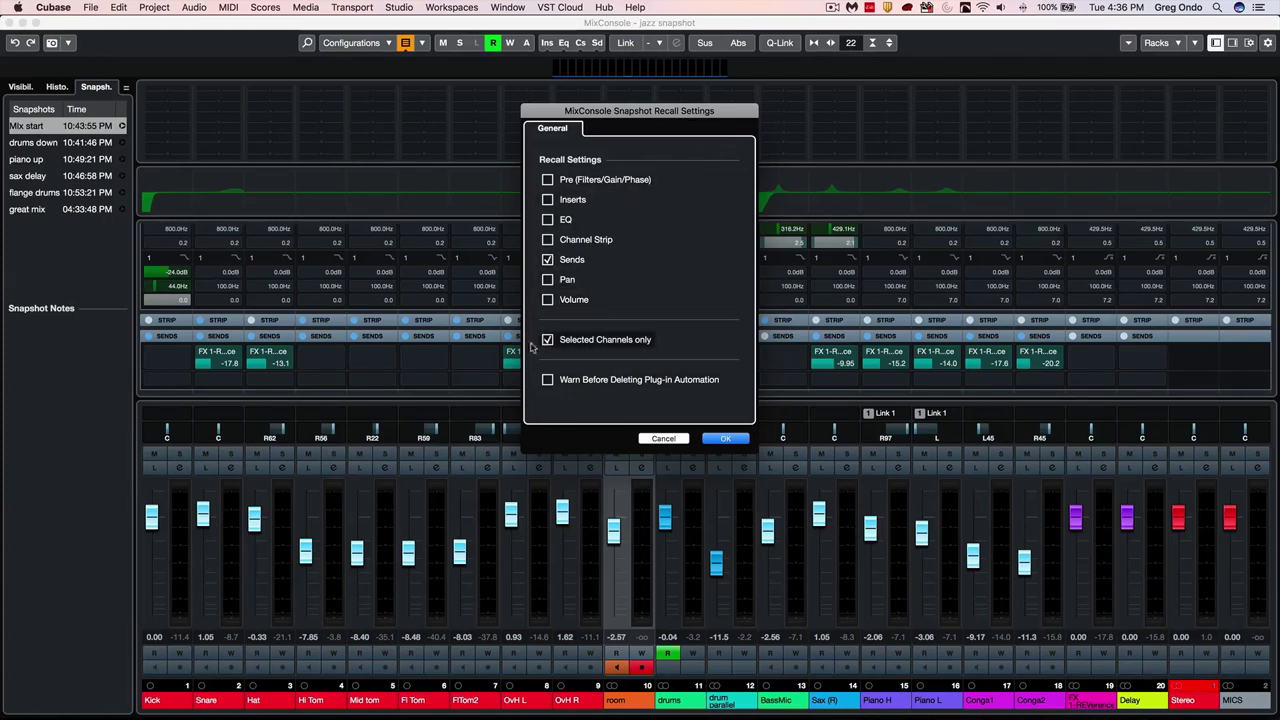
pyautogui.click(726, 440)
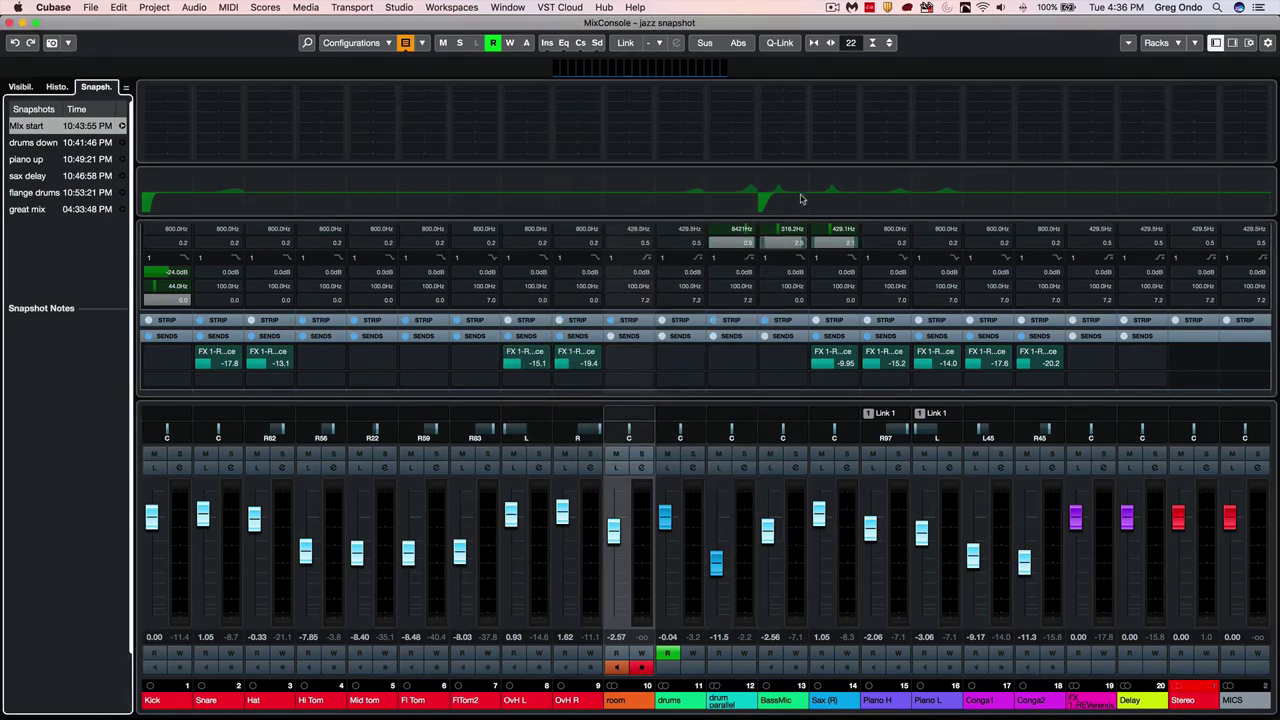
# Step: Select Sax (R) and recall sax delay, restoring only its Delay send at -10.4
pyautogui.click(840, 555)
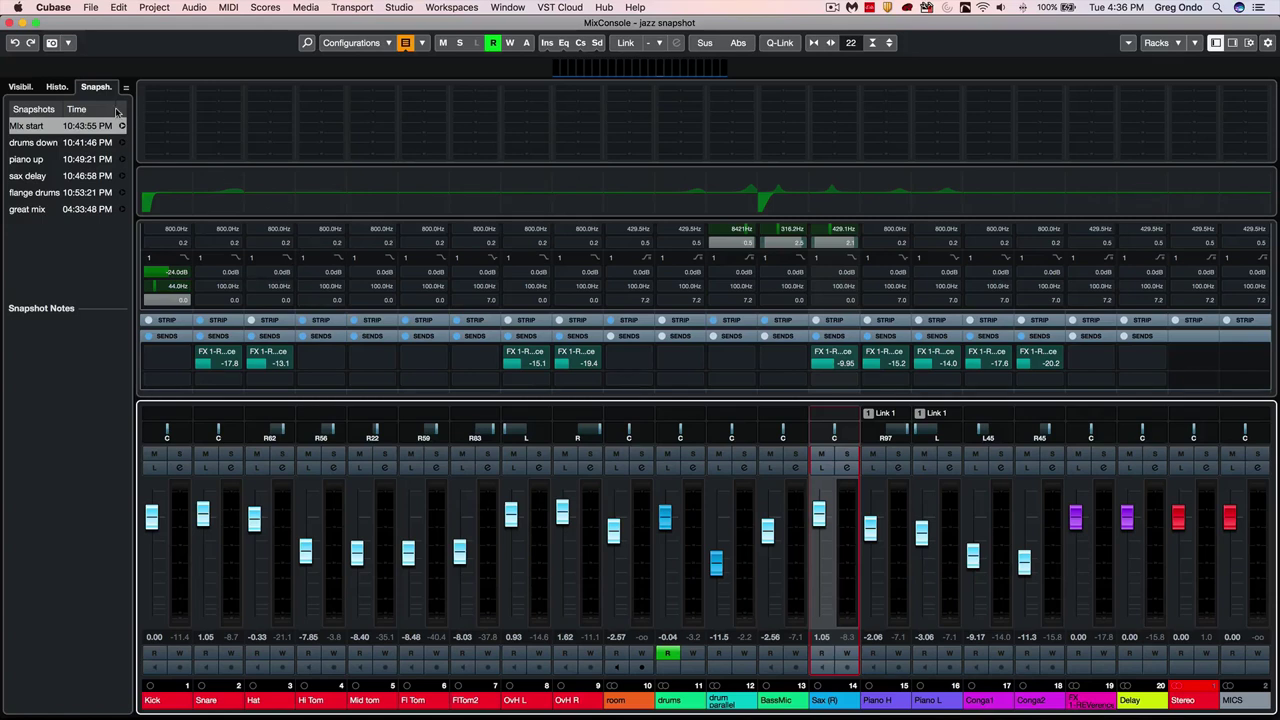
pyautogui.click(121, 177)
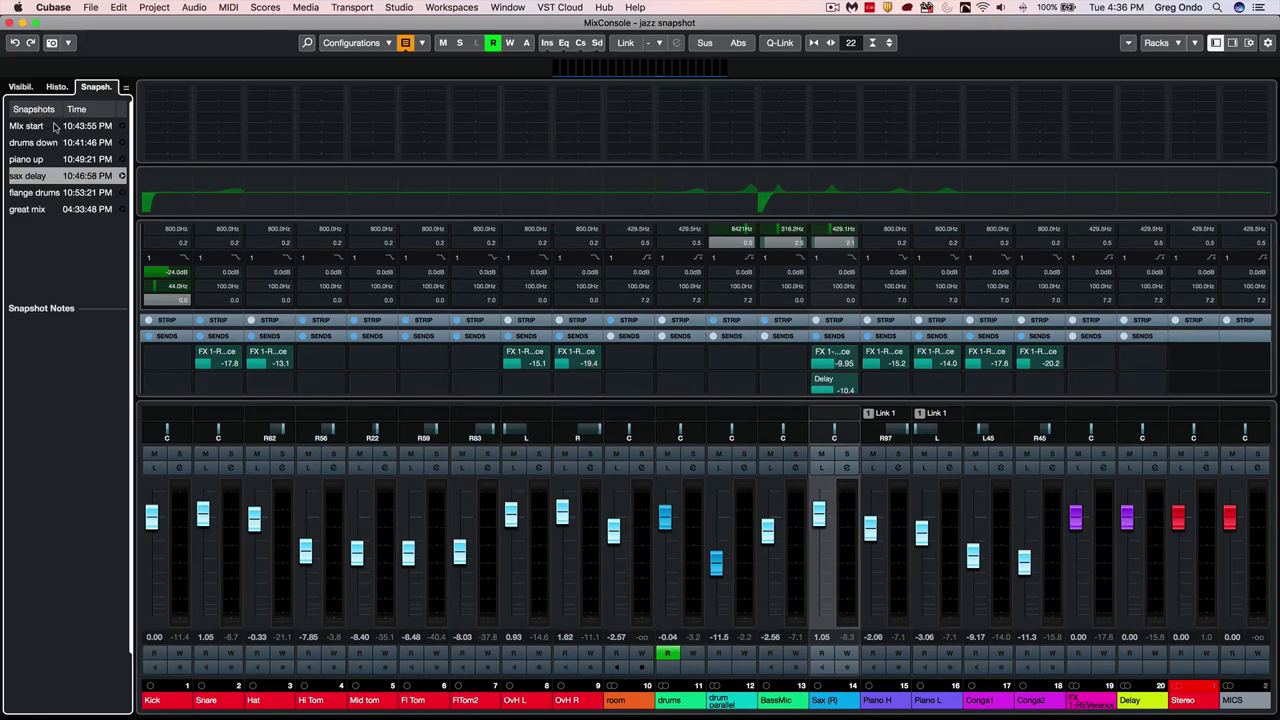
pyautogui.click(66, 44)
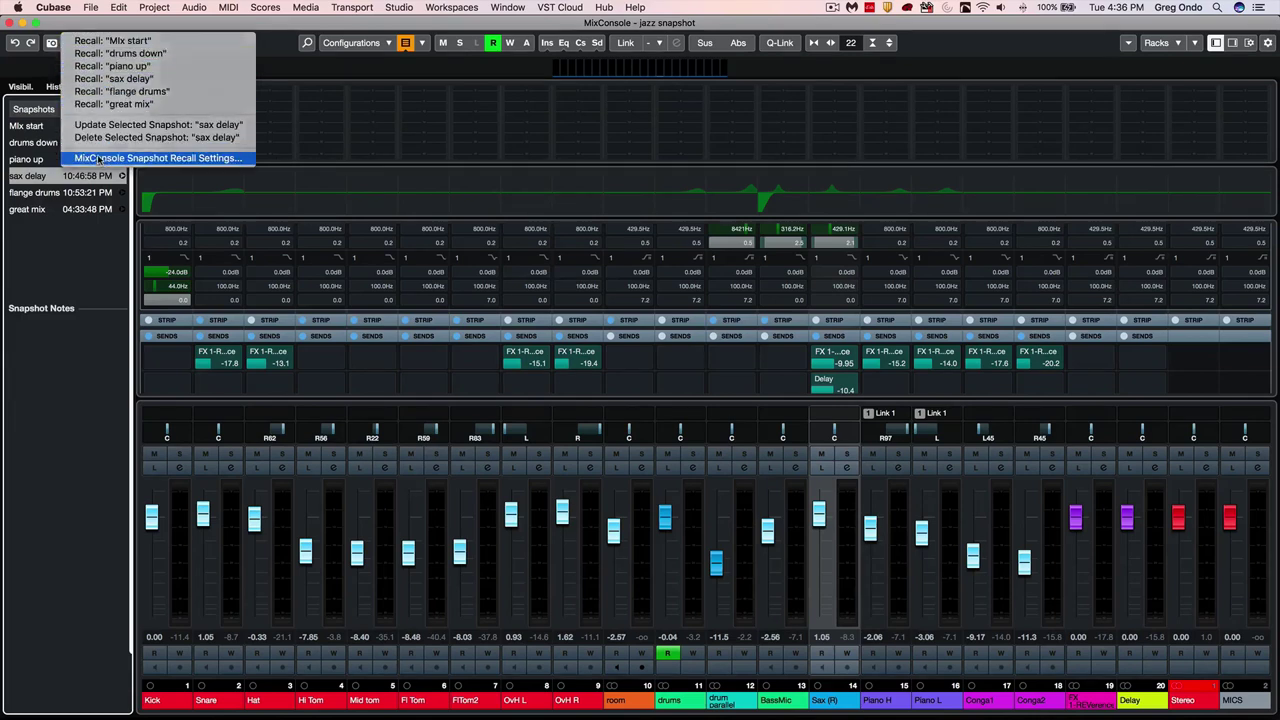
pyautogui.click(160, 158)
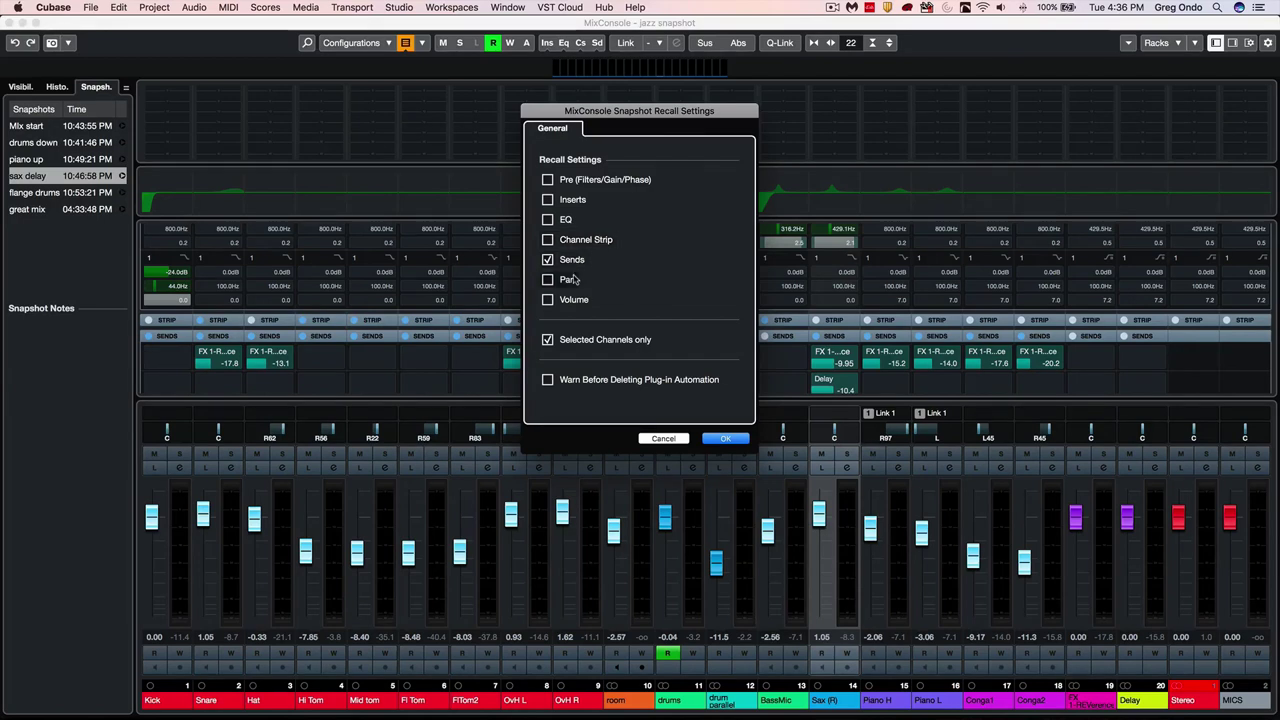
pyautogui.click(724, 439)
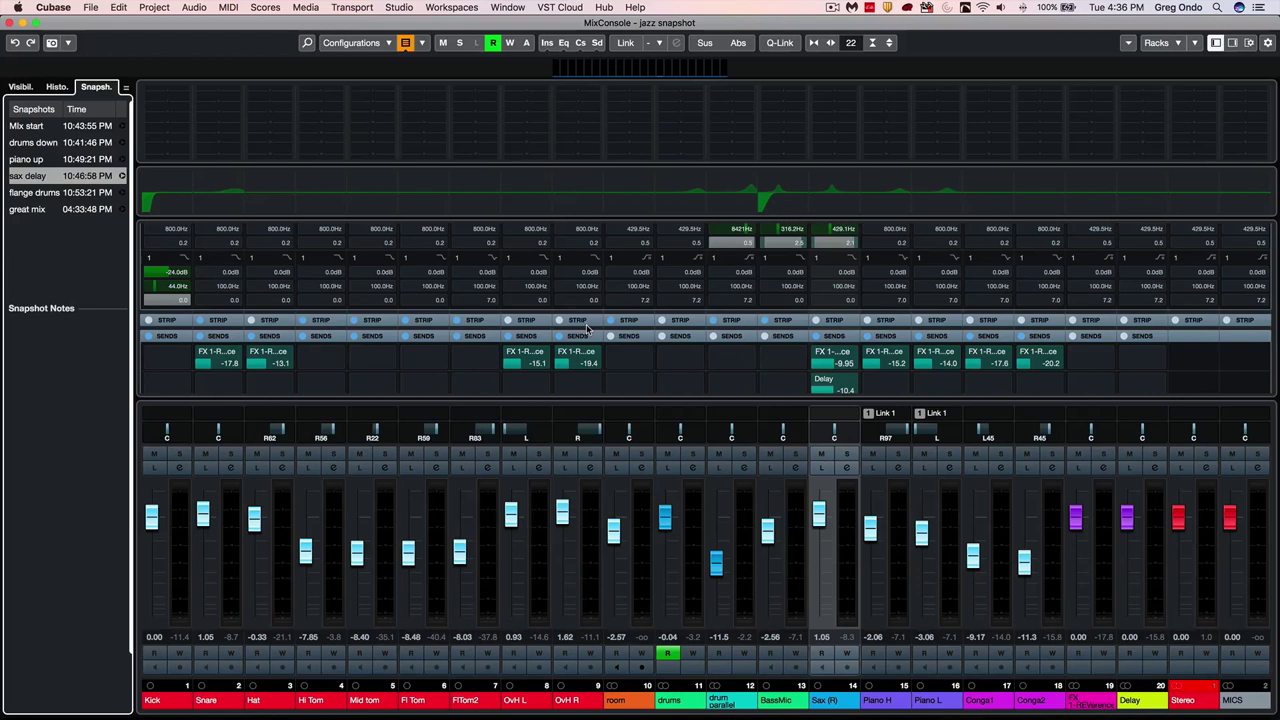